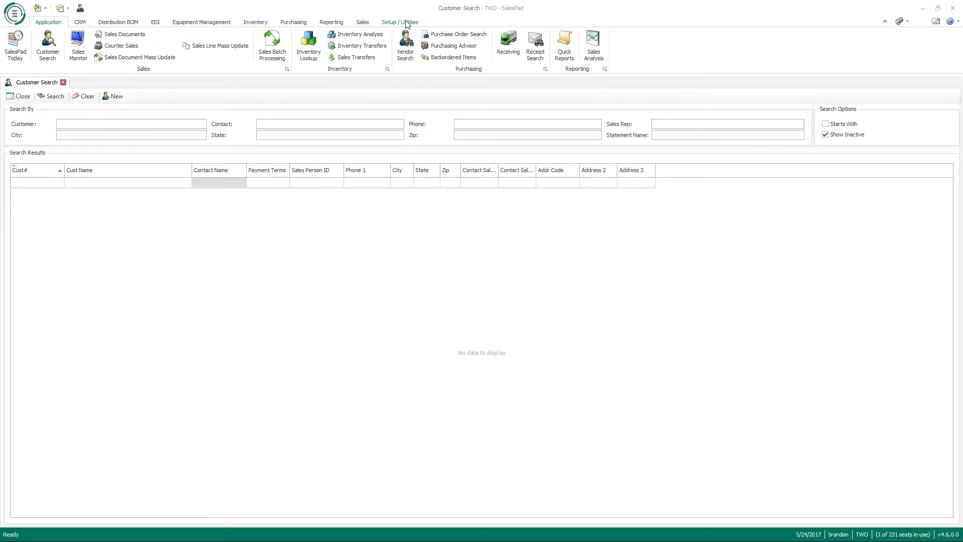
Step: Show the Setup / Utilities ribbon commands above the empty Customer Search screen
{"action": "left_click", "coordinate": [407, 23]}
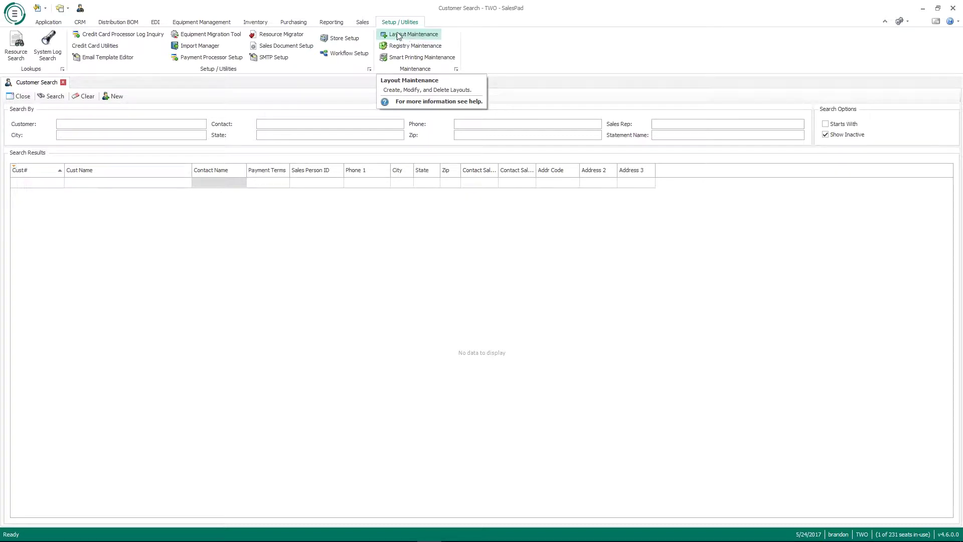
Step: In the Security Editor, filter permissions by 'layou' and bring up Layout Maintenance's settings
{"action": "left_click", "coordinate": [15, 15]}
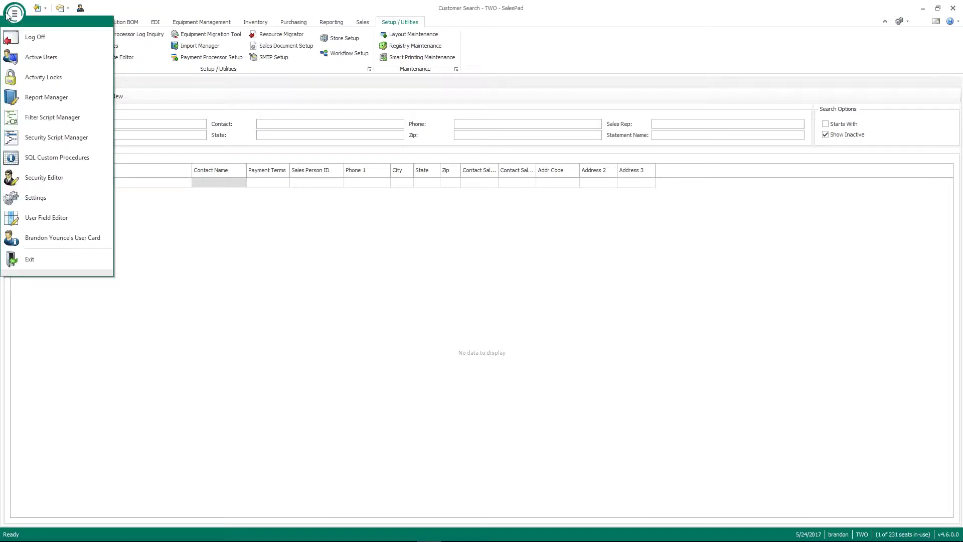
{"action": "left_click", "coordinate": [23, 178]}
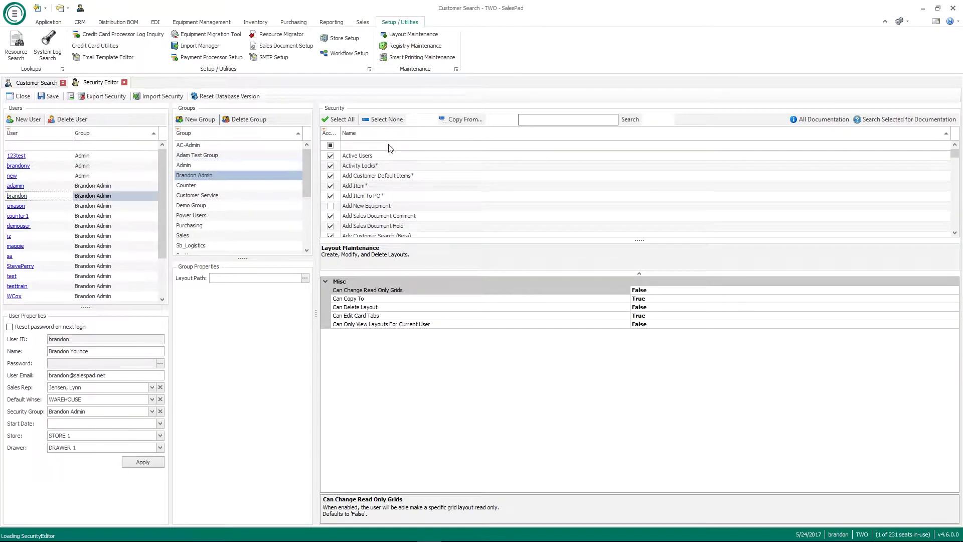
{"action": "left_click", "coordinate": [390, 145]}
{"action": "type", "text": "layou"}
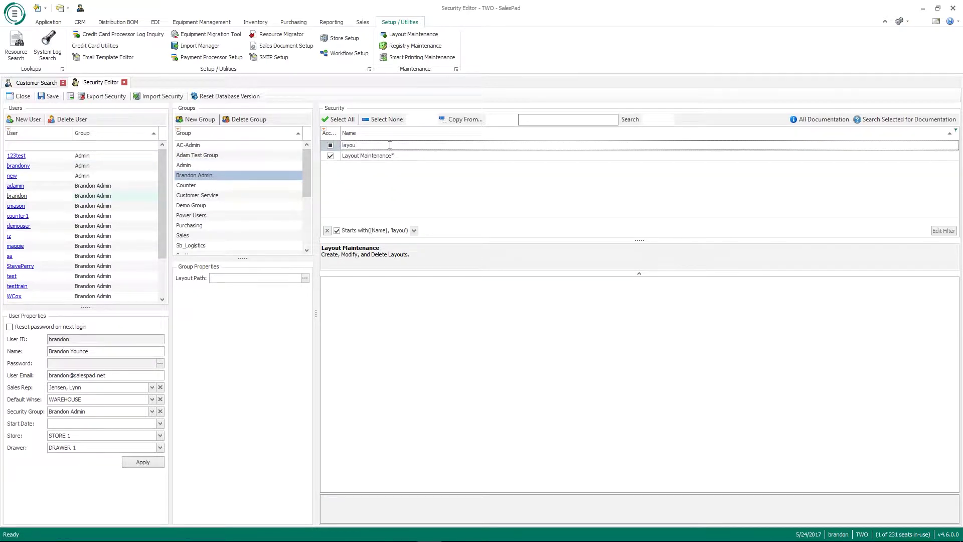
{"action": "left_click", "coordinate": [393, 156]}
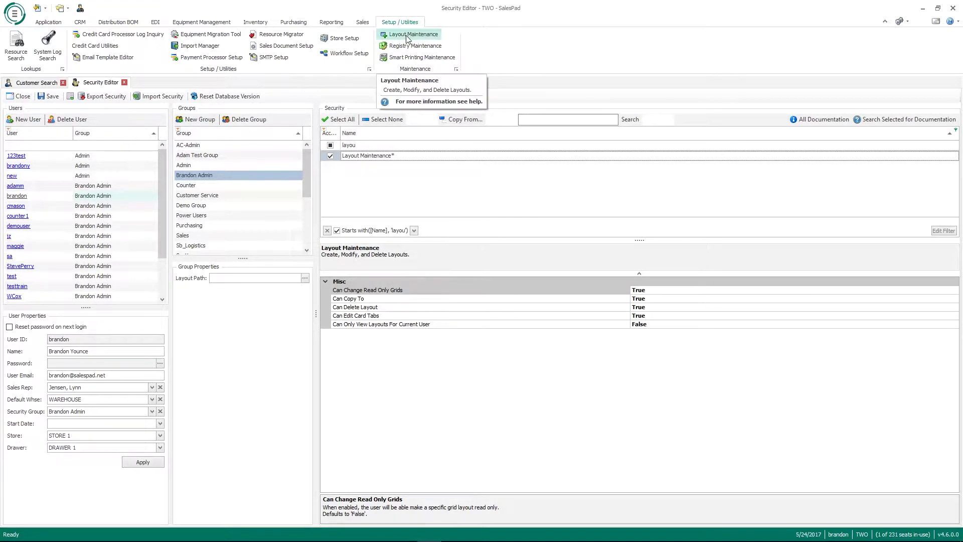
Step: Open Layout Maintenance and enlarge the Tabs rules panel
{"action": "left_click", "coordinate": [407, 36]}
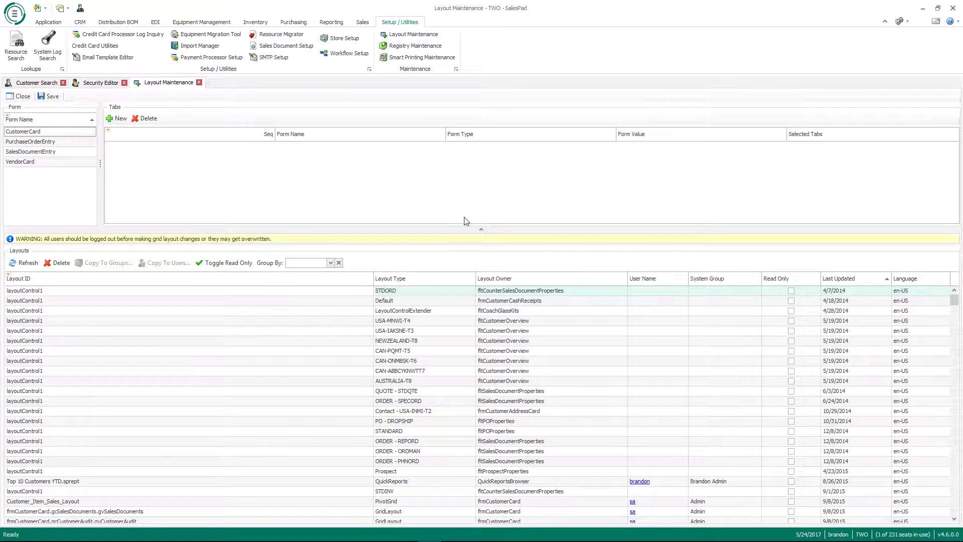
{"action": "left_click_drag", "start_coordinate": [484, 232], "coordinate": [483, 246]}
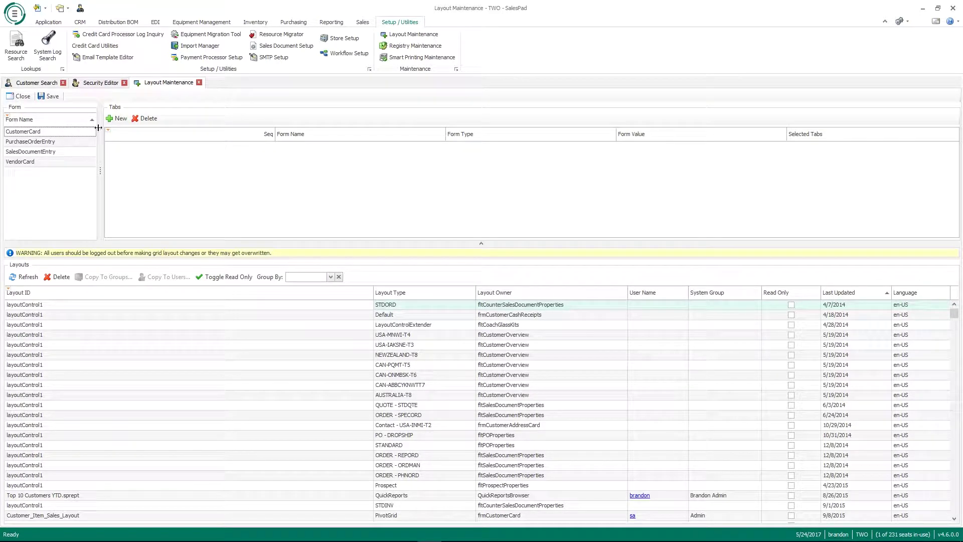
Step: Add a new CustomerCard tab rule with form value USA-INMI-T2
{"action": "left_click", "coordinate": [116, 120]}
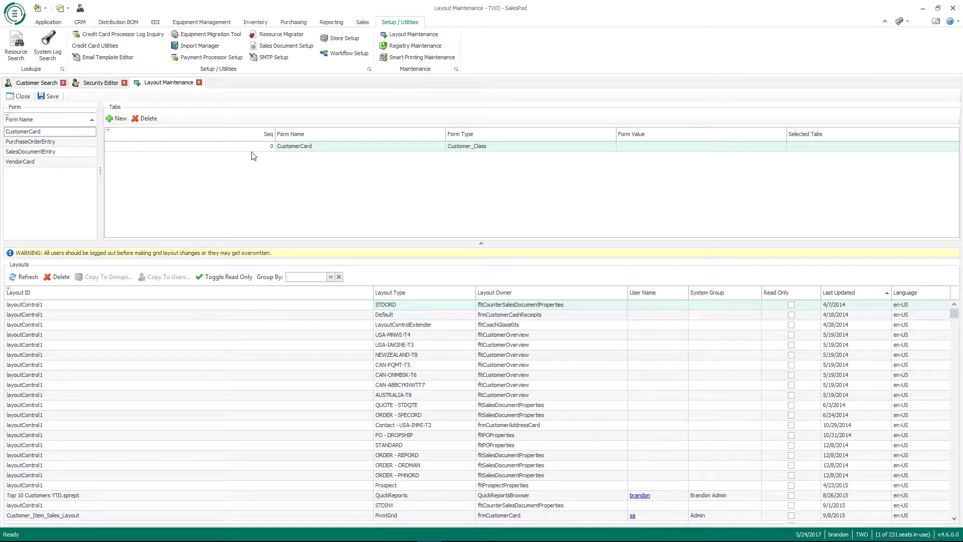
{"action": "left_click", "coordinate": [532, 149]}
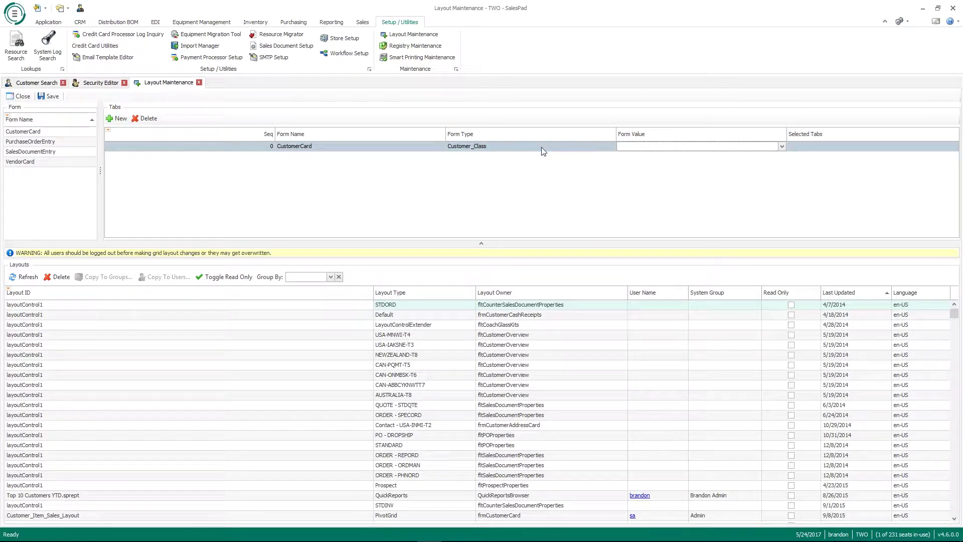
{"action": "left_click", "coordinate": [541, 147]}
{"action": "left_click", "coordinate": [639, 148]}
{"action": "left_click", "coordinate": [782, 146]}
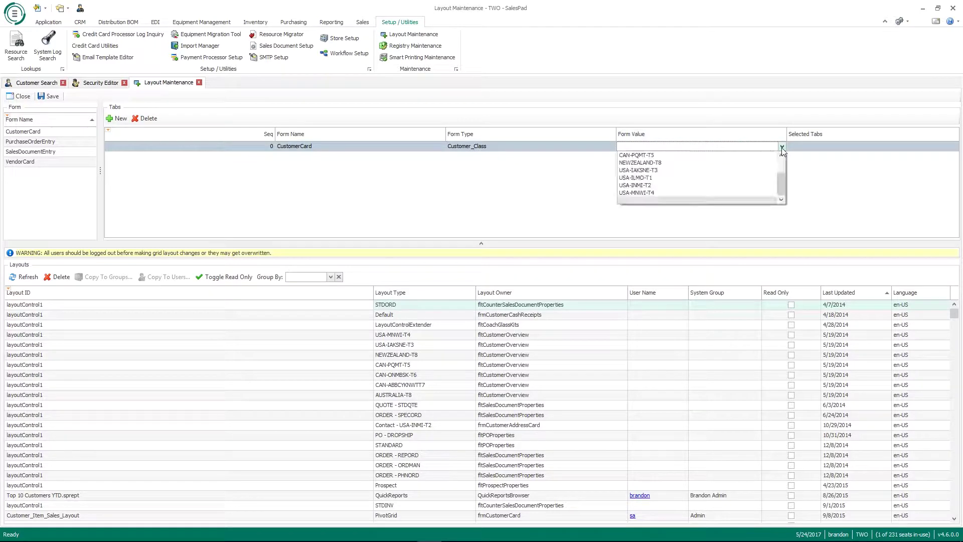
{"action": "scroll", "coordinate": [717, 166], "scroll_direction": "up", "scroll_amount": 3}
{"action": "scroll", "coordinate": [714, 175], "scroll_direction": "down", "scroll_amount": 3}
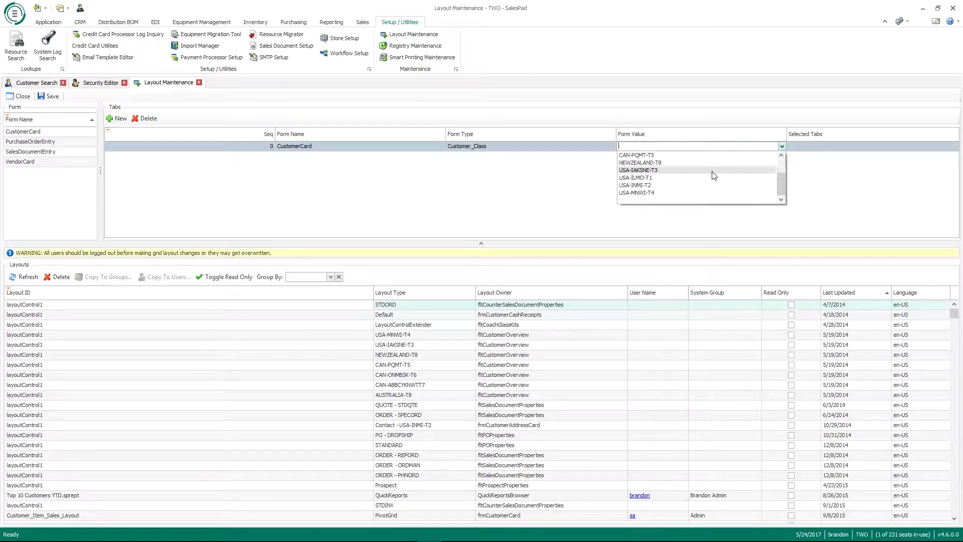
{"action": "left_click", "coordinate": [659, 185]}
Step: Browse the available tabs and keep USA-INMI-T2, leaving no tabs selected yet
{"action": "left_click", "coordinate": [909, 148]}
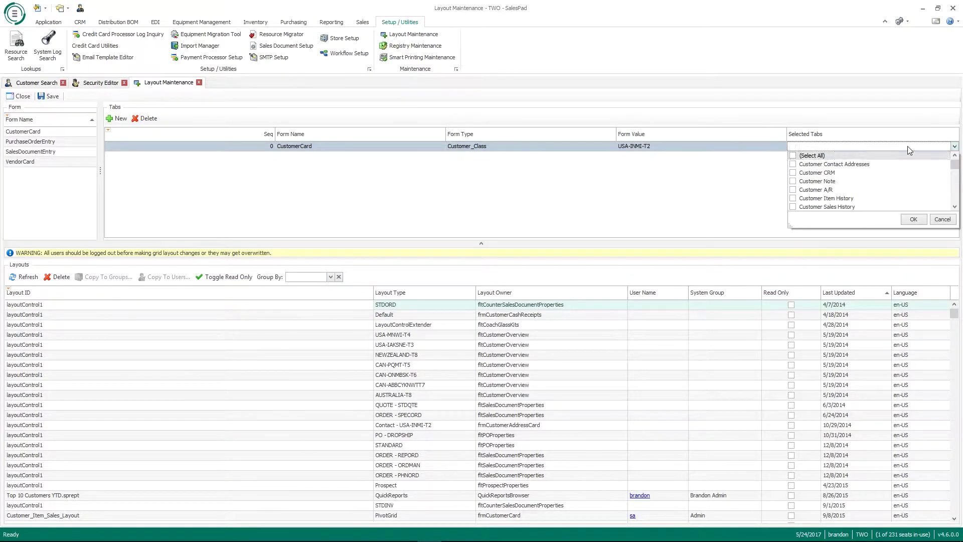
{"action": "scroll", "coordinate": [854, 175], "scroll_direction": "down", "scroll_amount": 1}
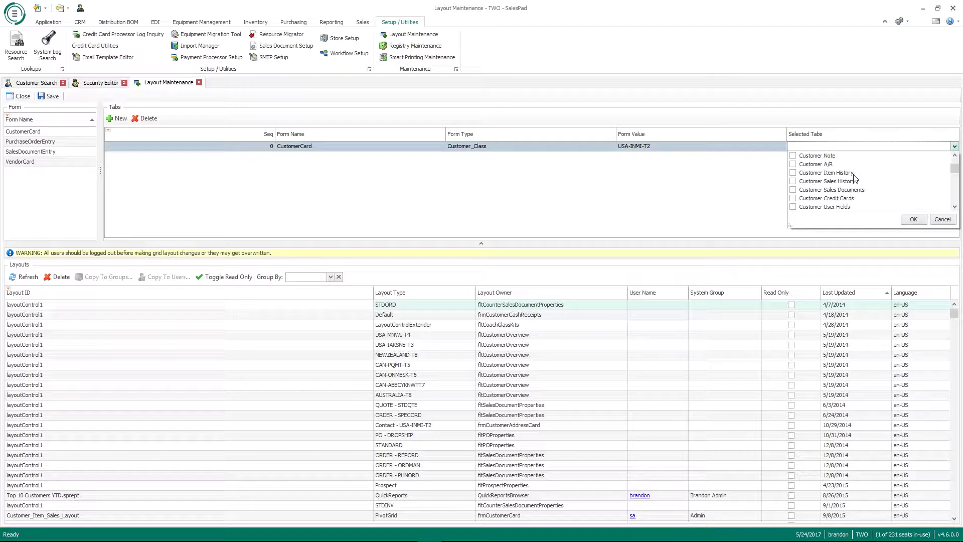
{"action": "scroll", "coordinate": [854, 176], "scroll_direction": "down", "scroll_amount": 3}
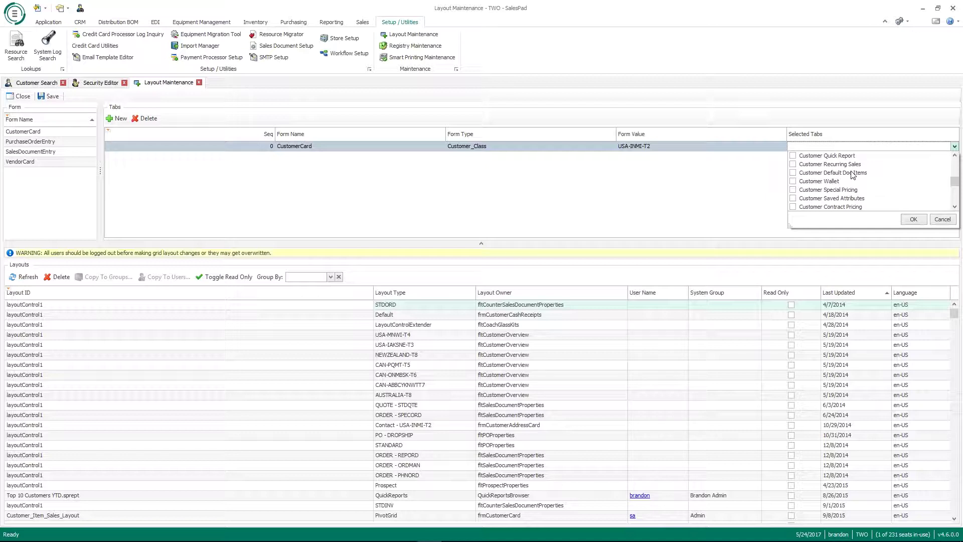
{"action": "left_click", "coordinate": [773, 172]}
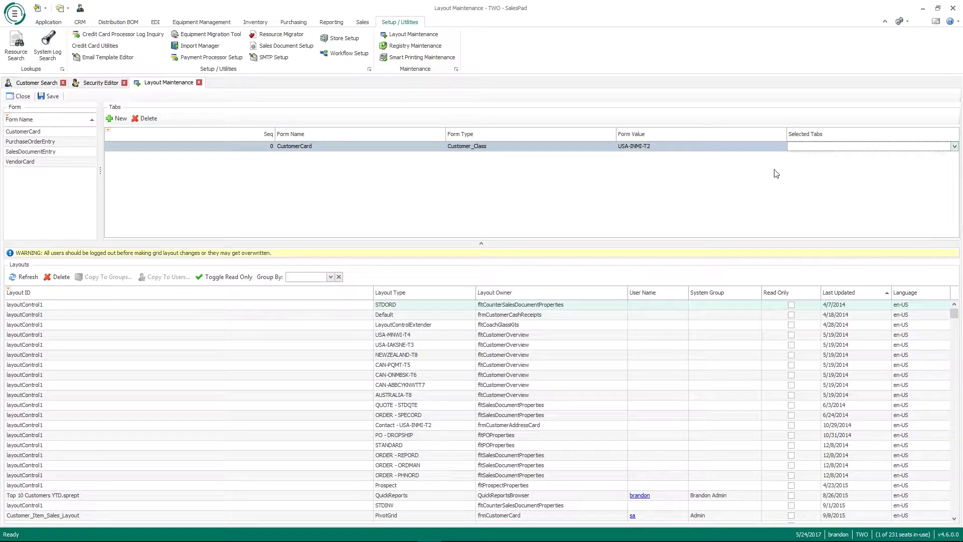
{"action": "left_click", "coordinate": [776, 147]}
{"action": "left_click", "coordinate": [782, 146]}
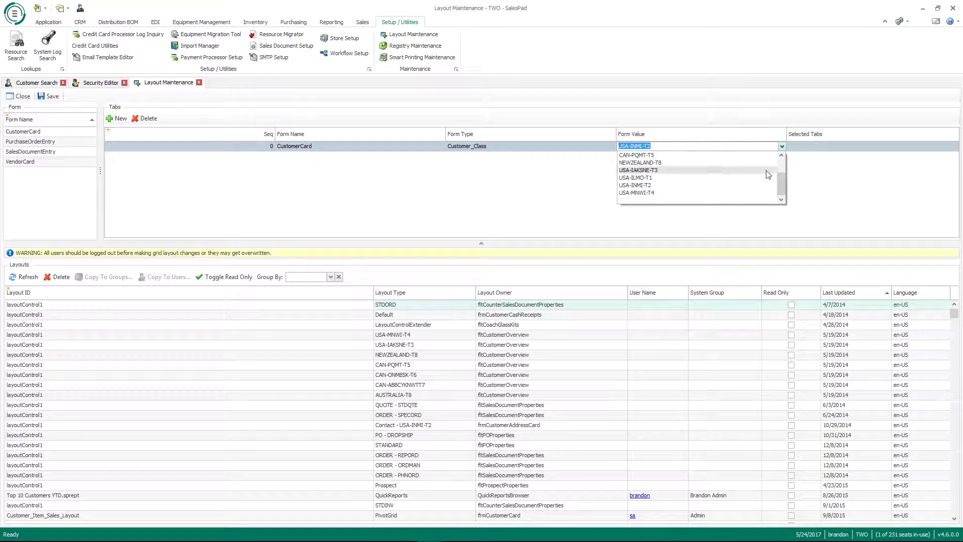
{"action": "scroll", "coordinate": [823, 176], "scroll_direction": "down", "scroll_amount": 2}
{"action": "left_click", "coordinate": [797, 168]}
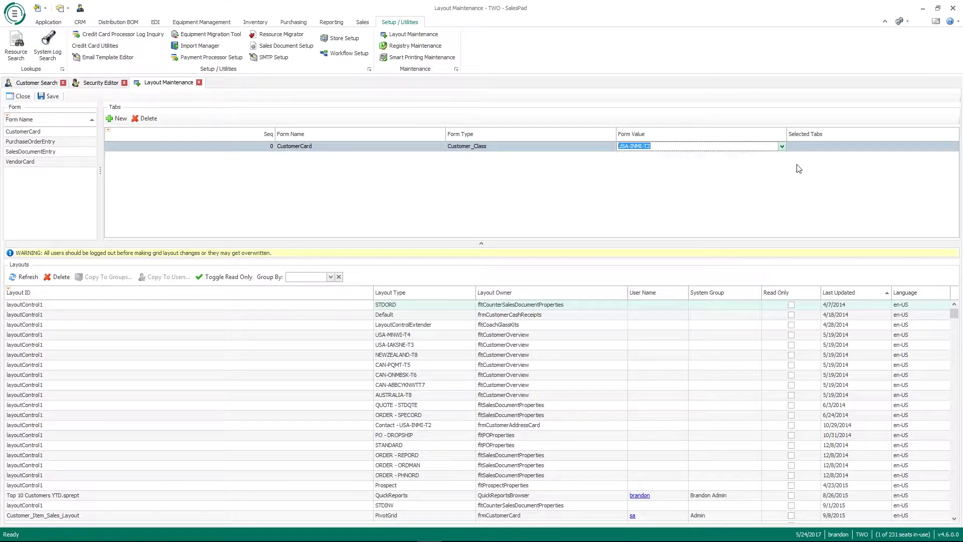
{"action": "left_click", "coordinate": [856, 147]}
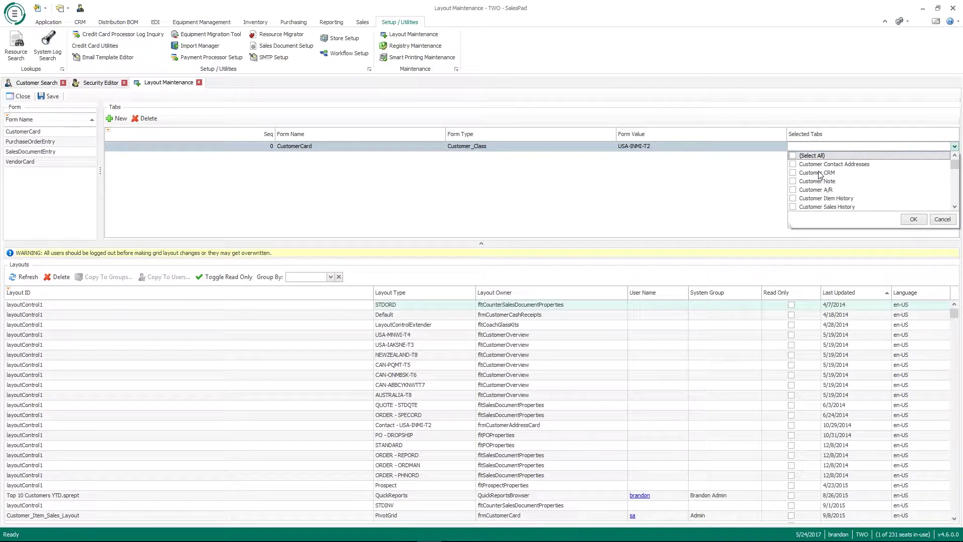
{"action": "scroll", "coordinate": [819, 174], "scroll_direction": "down", "scroll_amount": 1}
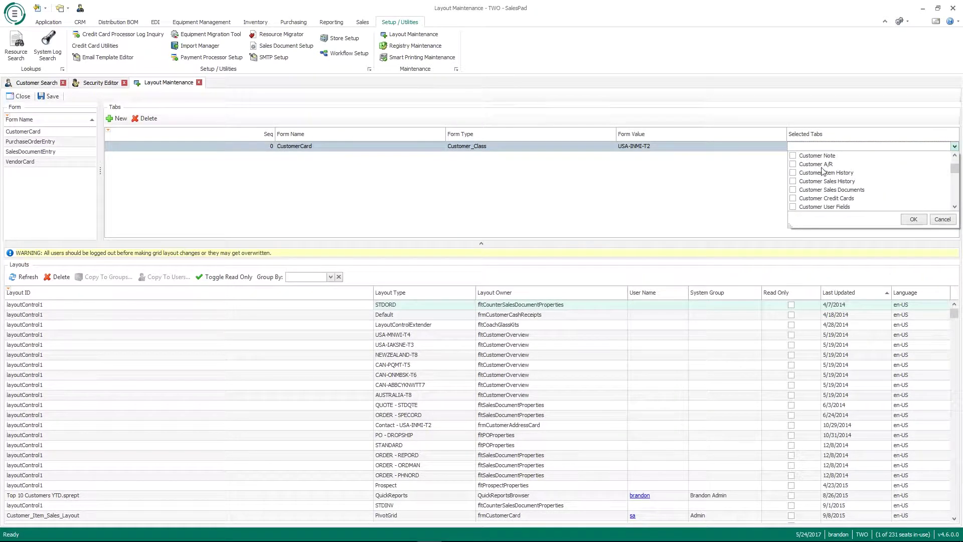
{"action": "scroll", "coordinate": [808, 166], "scroll_direction": "down", "scroll_amount": 2}
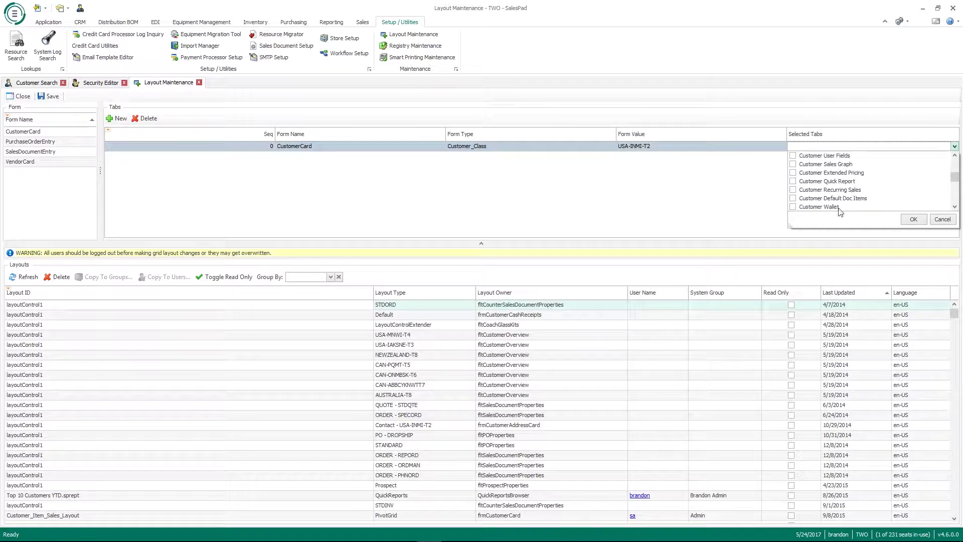
{"action": "left_click", "coordinate": [747, 179]}
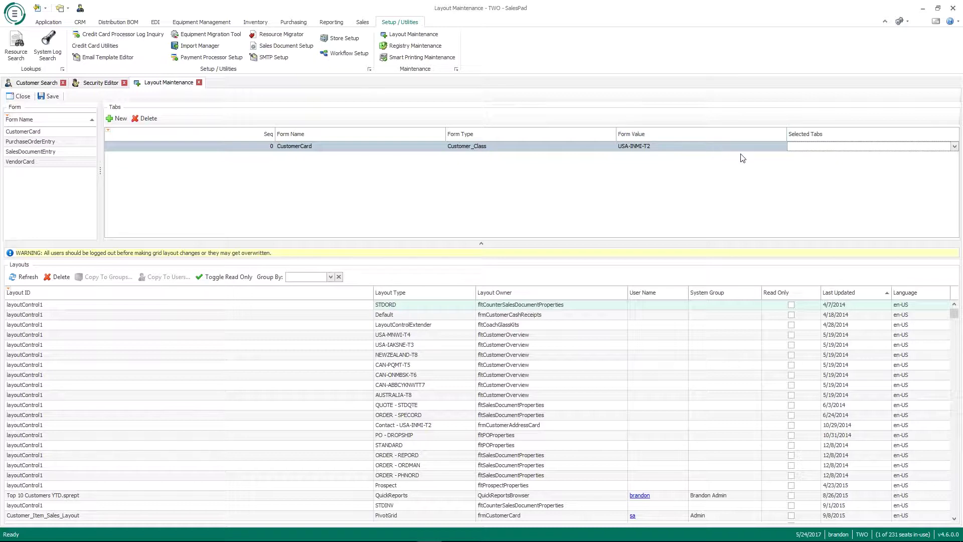
Step: Limit USA-INMI-T2 customer cards to Contact Addresses, Note and Sales History tabs, then select SalesDocumentEntry
{"action": "left_click", "coordinate": [955, 146]}
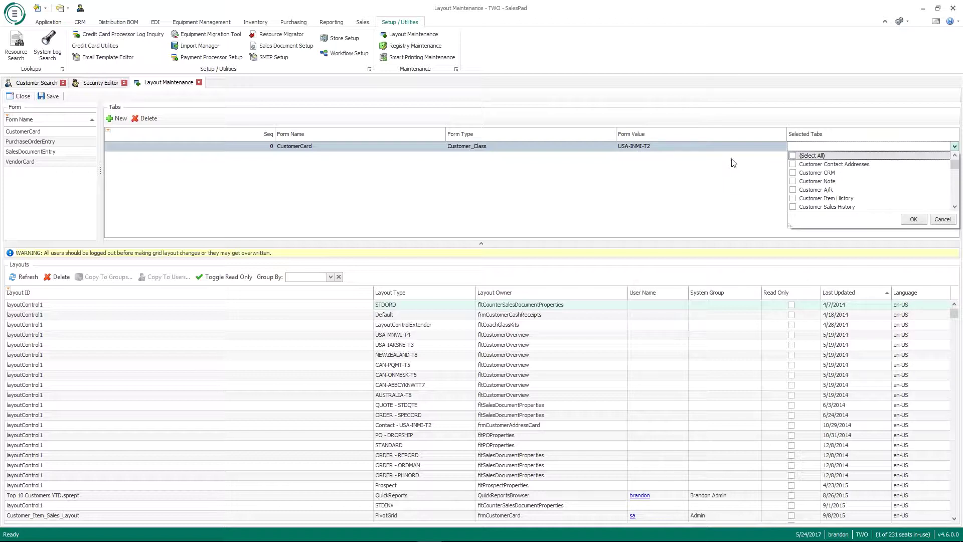
{"action": "left_click", "coordinate": [793, 165]}
{"action": "left_click", "coordinate": [793, 182]}
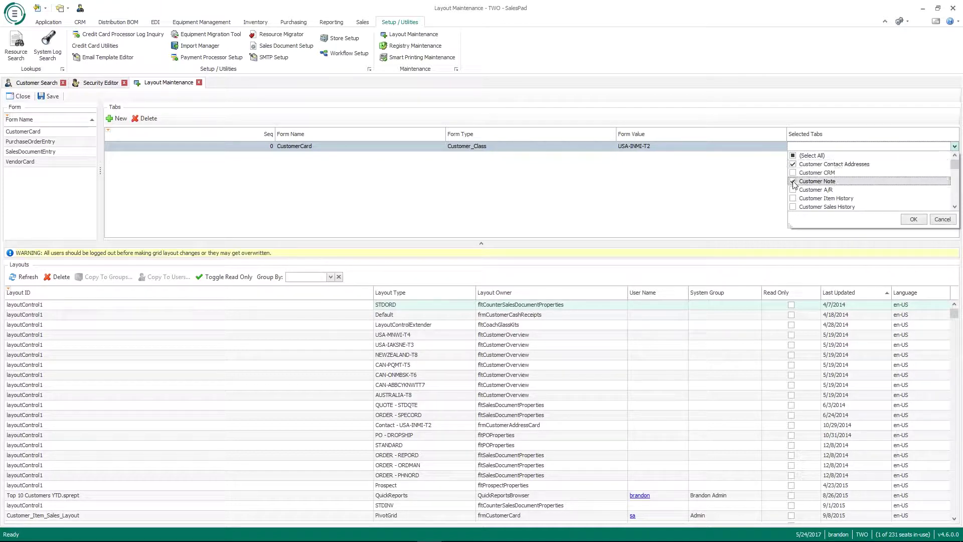
{"action": "scroll", "coordinate": [794, 184], "scroll_direction": "down", "scroll_amount": 1}
{"action": "left_click", "coordinate": [793, 181]}
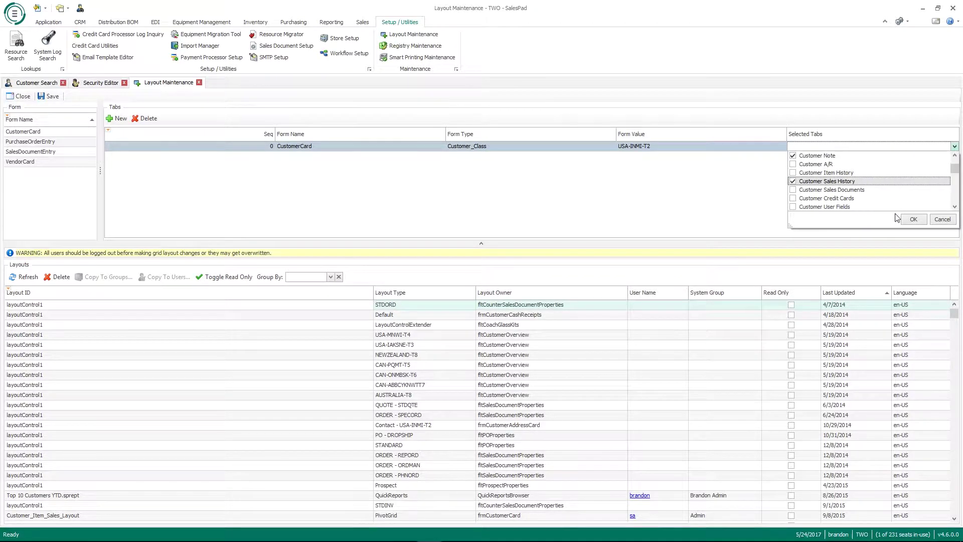
{"action": "left_click", "coordinate": [910, 220]}
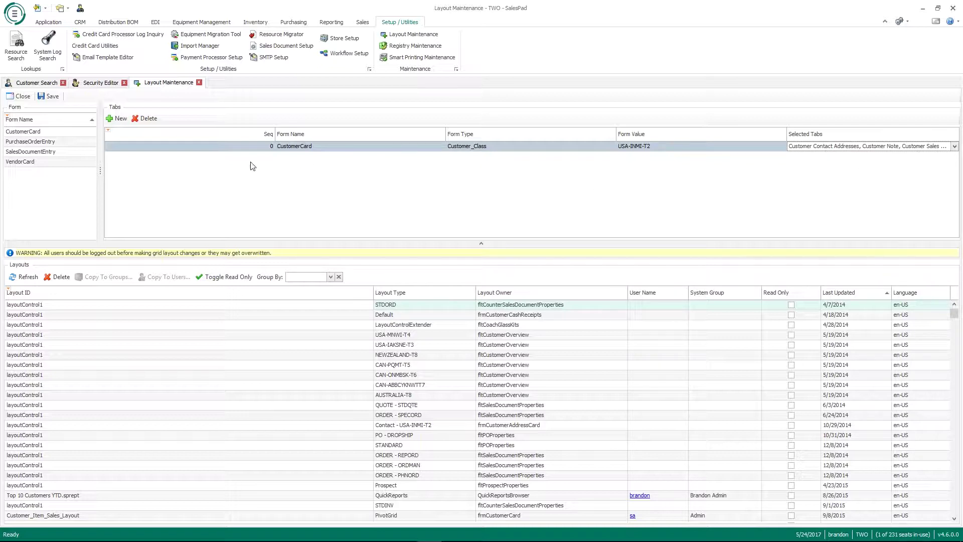
{"action": "left_click", "coordinate": [64, 155]}
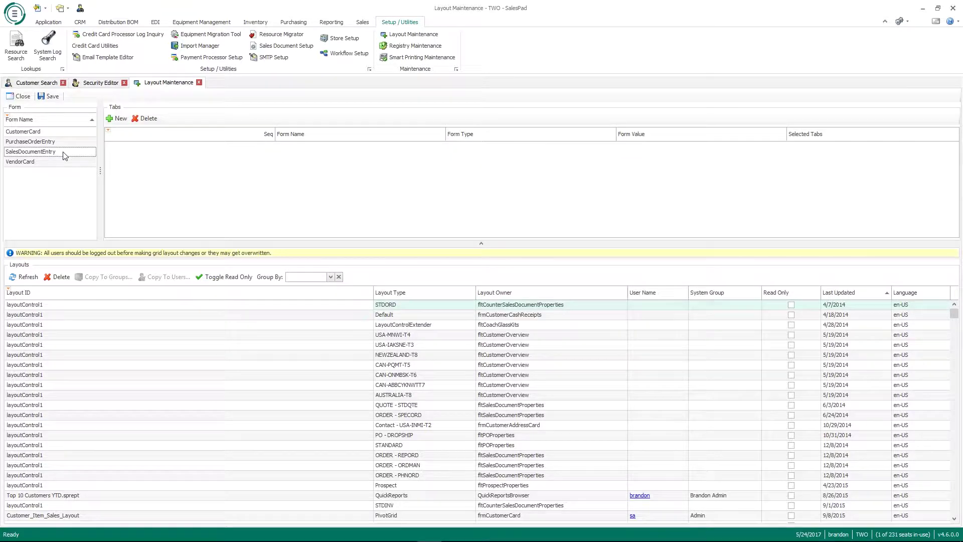
{"action": "left_click", "coordinate": [119, 118]}
{"action": "left_click", "coordinate": [495, 147]}
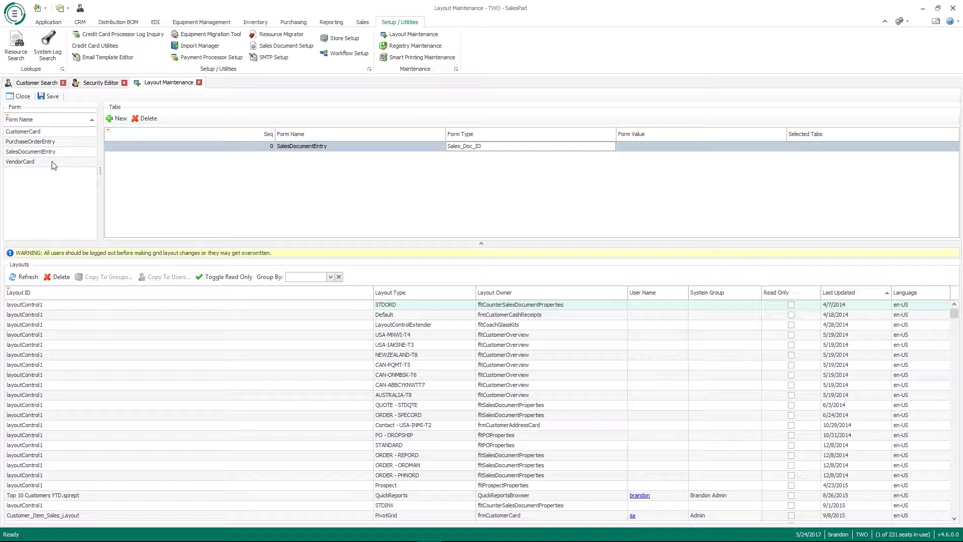
{"action": "left_click_drag", "start_coordinate": [436, 243], "coordinate": [434, 200]}
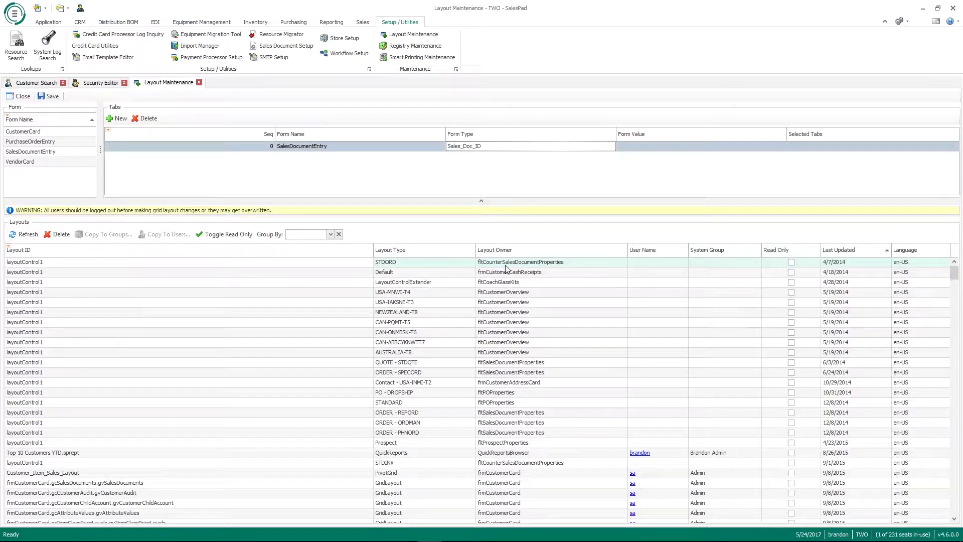
{"action": "scroll", "coordinate": [507, 269], "scroll_direction": "down", "scroll_amount": 20}
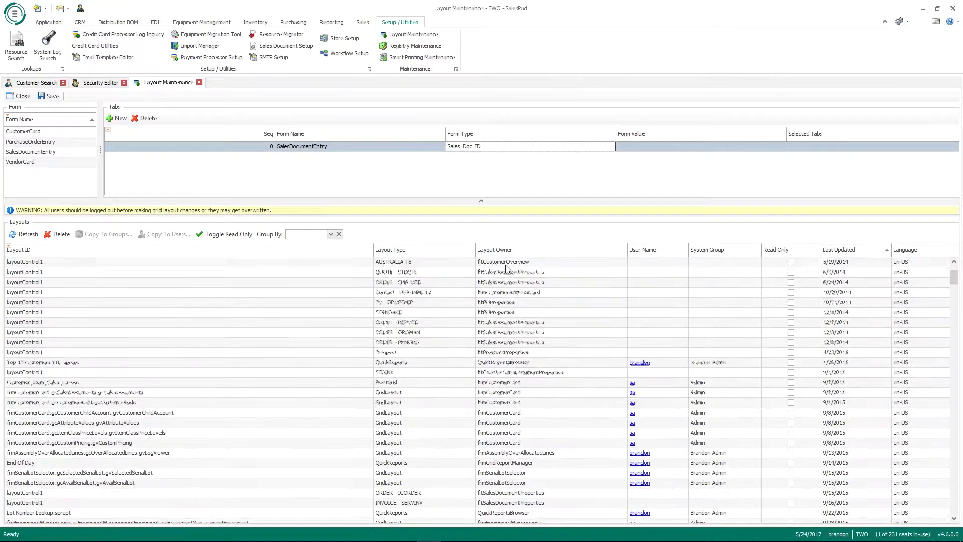
{"action": "scroll", "coordinate": [507, 269], "scroll_direction": "down", "scroll_amount": 5}
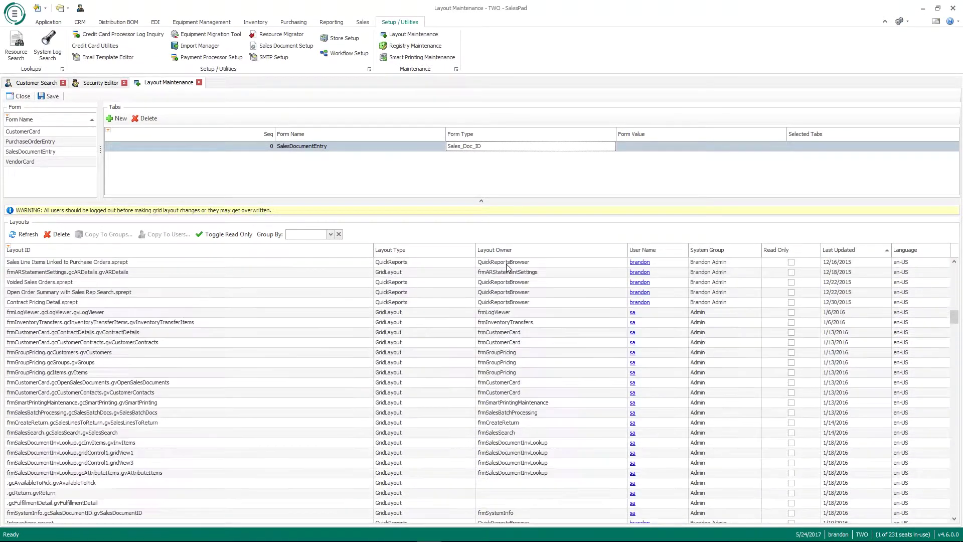
{"action": "scroll", "coordinate": [507, 267], "scroll_direction": "down", "scroll_amount": 6}
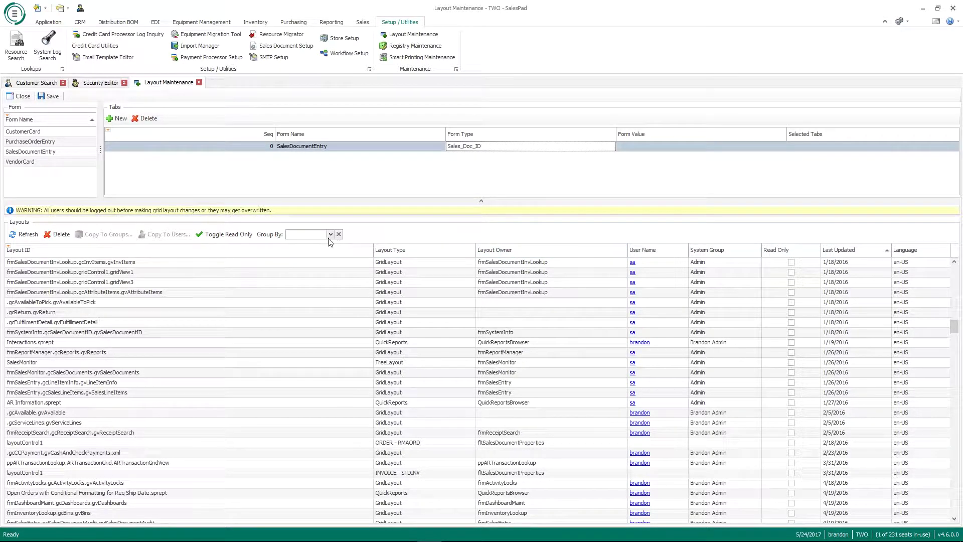
{"action": "left_click", "coordinate": [38, 84]}
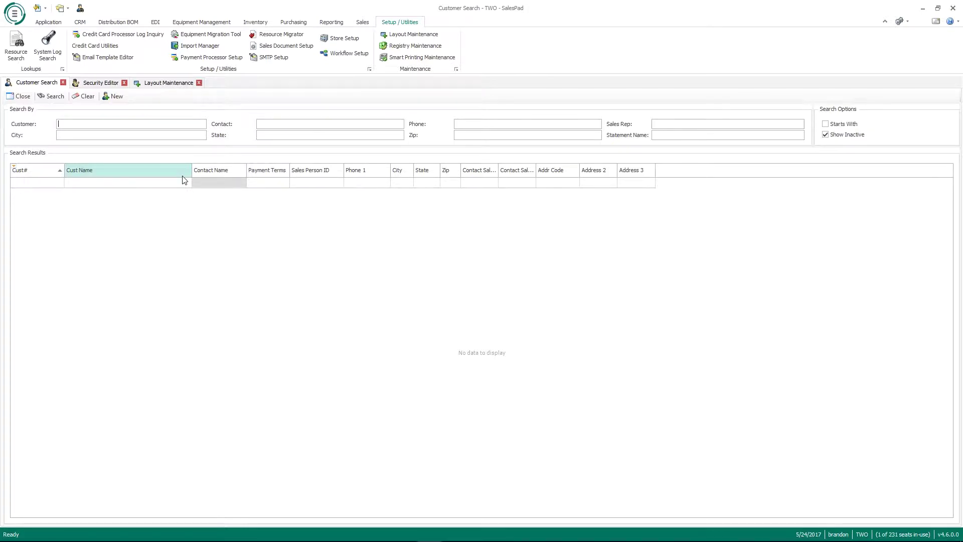
Step: Switch between Layout Maintenance and Customer Search, ending on the blank Customer Search form
{"action": "left_click", "coordinate": [173, 83]}
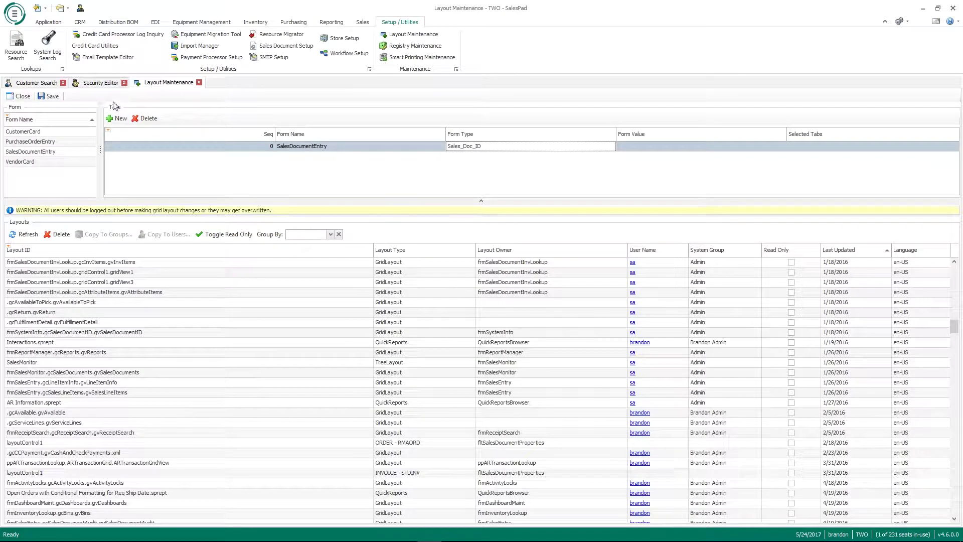
{"action": "left_click", "coordinate": [44, 83]}
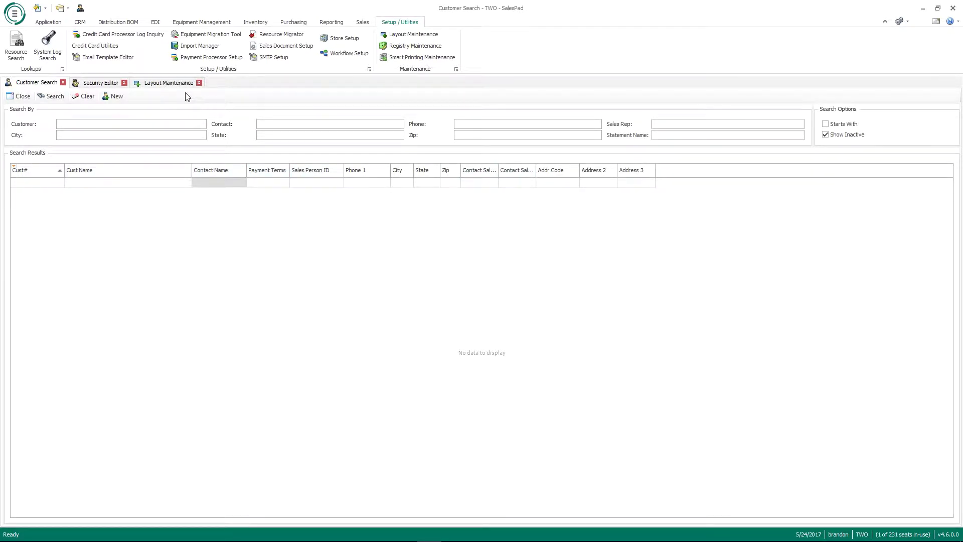
{"action": "left_click", "coordinate": [159, 83]}
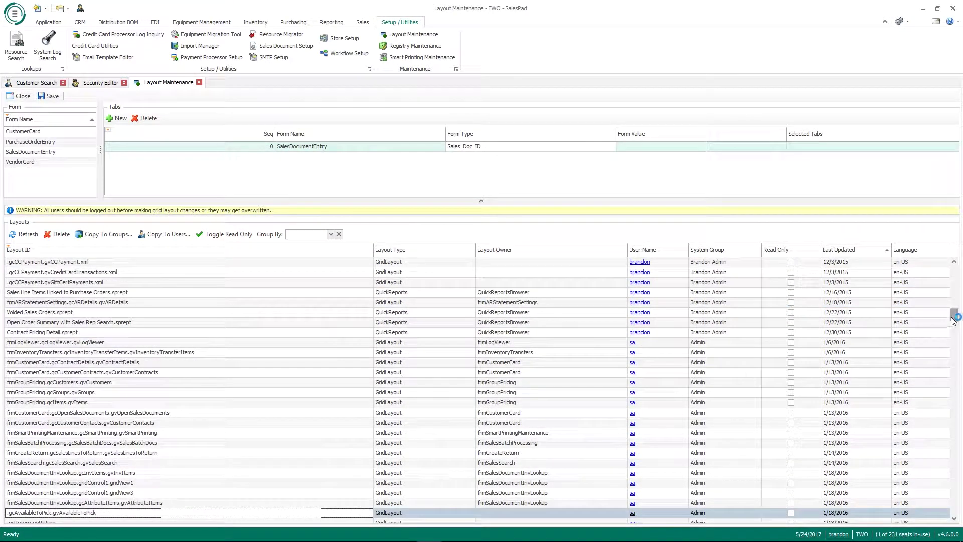
{"action": "left_click_drag", "start_coordinate": [954, 318], "coordinate": [954, 507]}
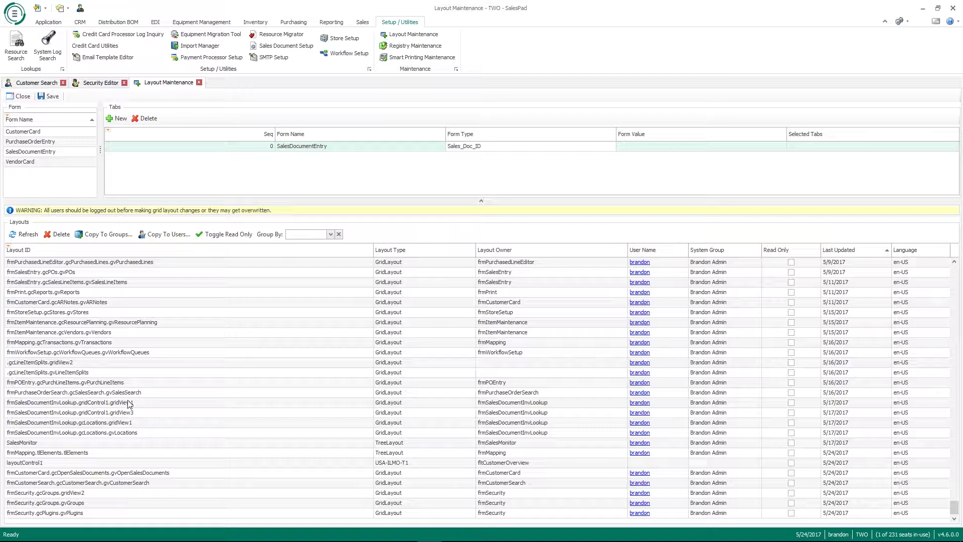
{"action": "left_click", "coordinate": [45, 84]}
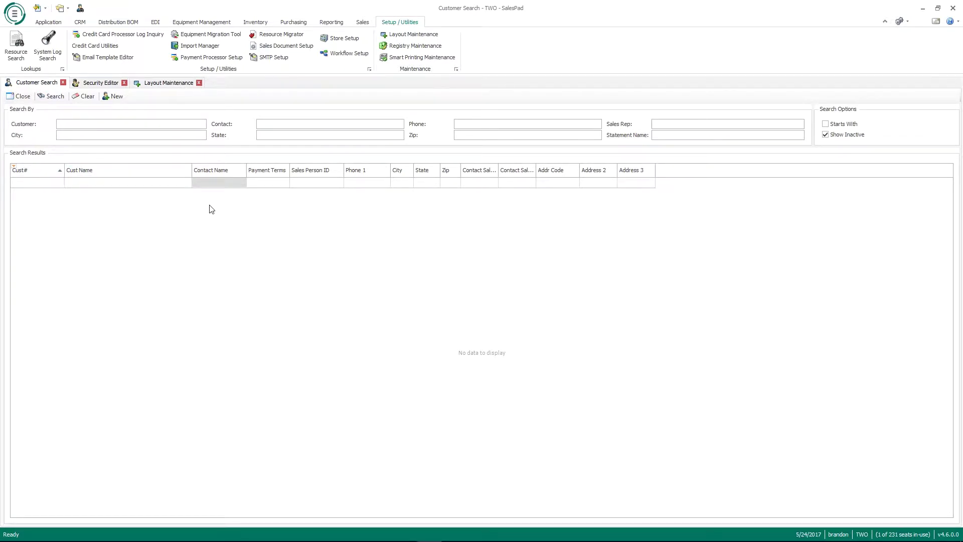
Step: Remove the Sales Person ID column, close Customer Search, then refresh and pick its saved layout
{"action": "left_click_drag", "start_coordinate": [311, 202], "coordinate": [238, 292]}
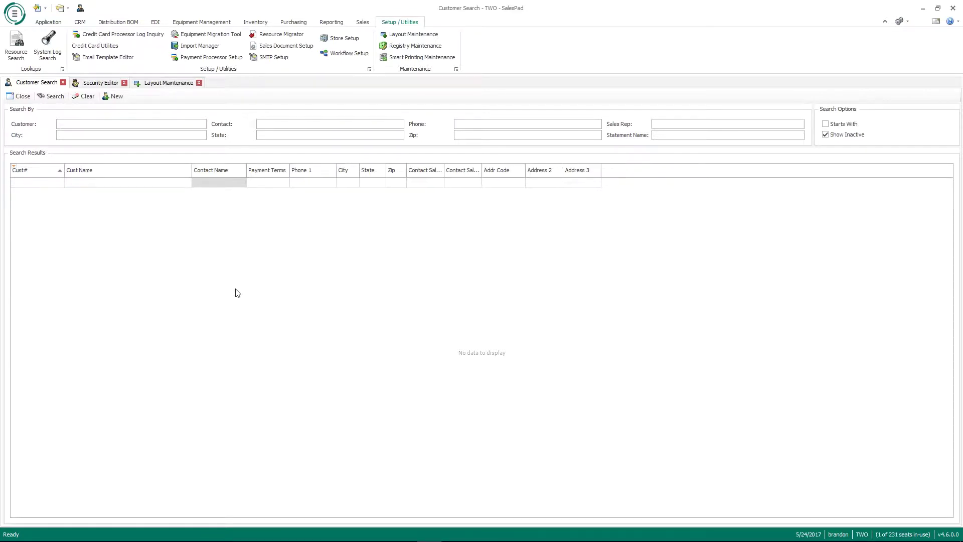
{"action": "left_click", "coordinate": [62, 82]}
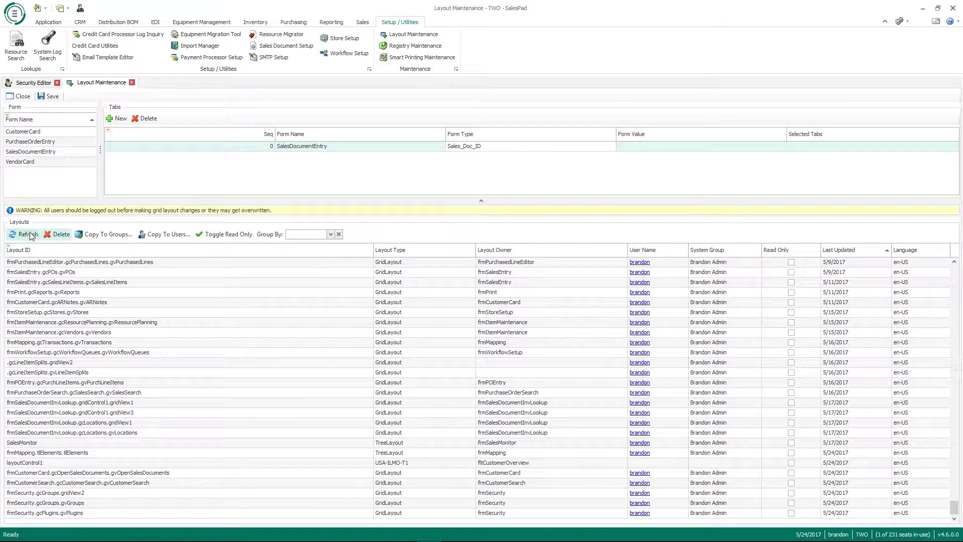
{"action": "left_click", "coordinate": [28, 234]}
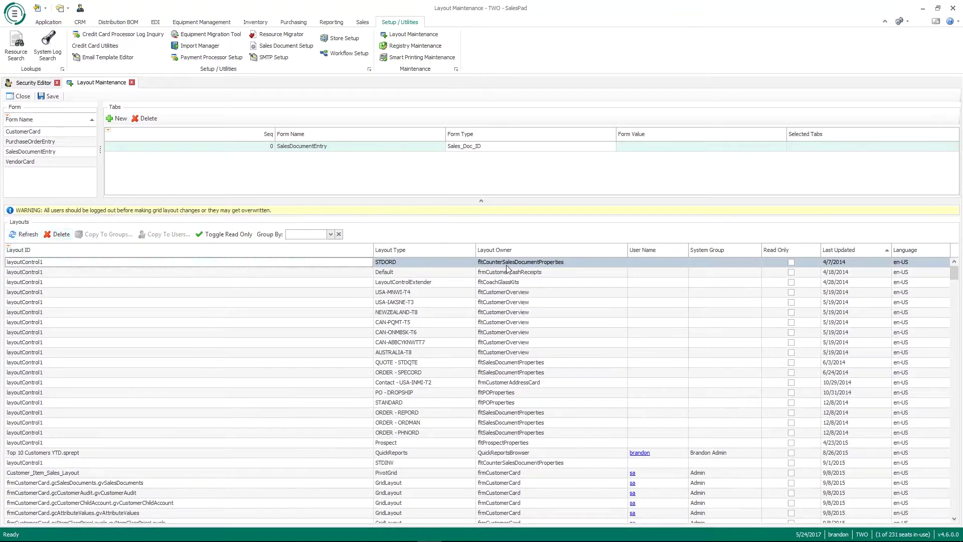
{"action": "left_click_drag", "start_coordinate": [954, 273], "coordinate": [956, 517]}
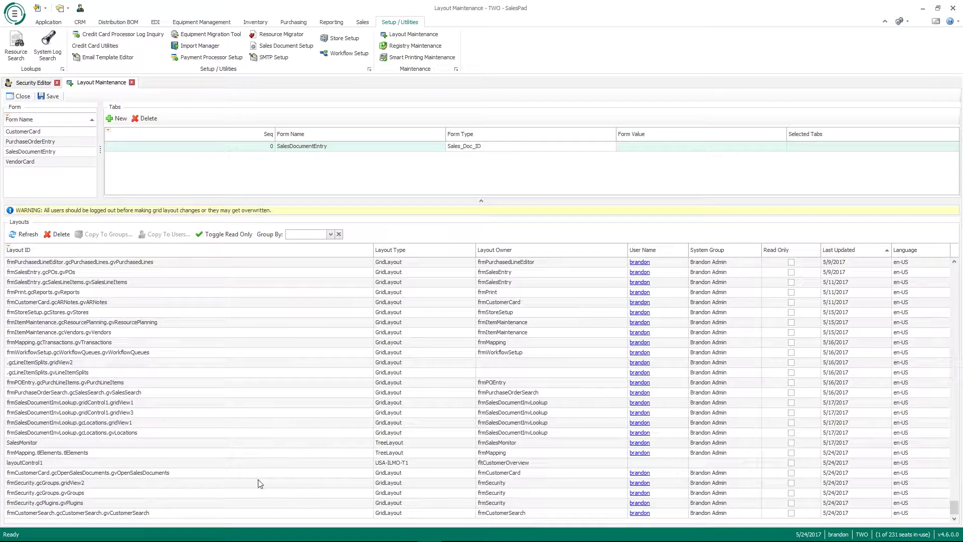
{"action": "left_click", "coordinate": [186, 513]}
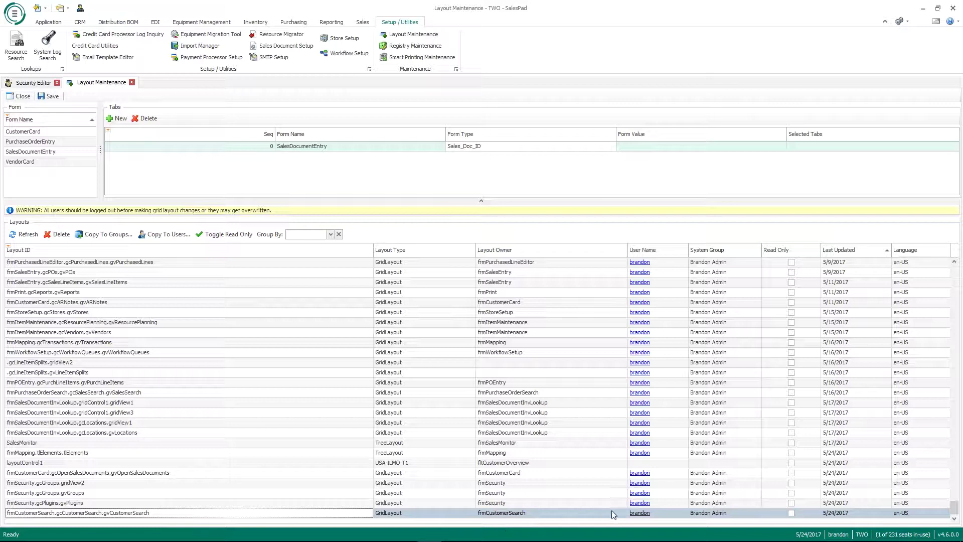
{"action": "left_click", "coordinate": [791, 513]}
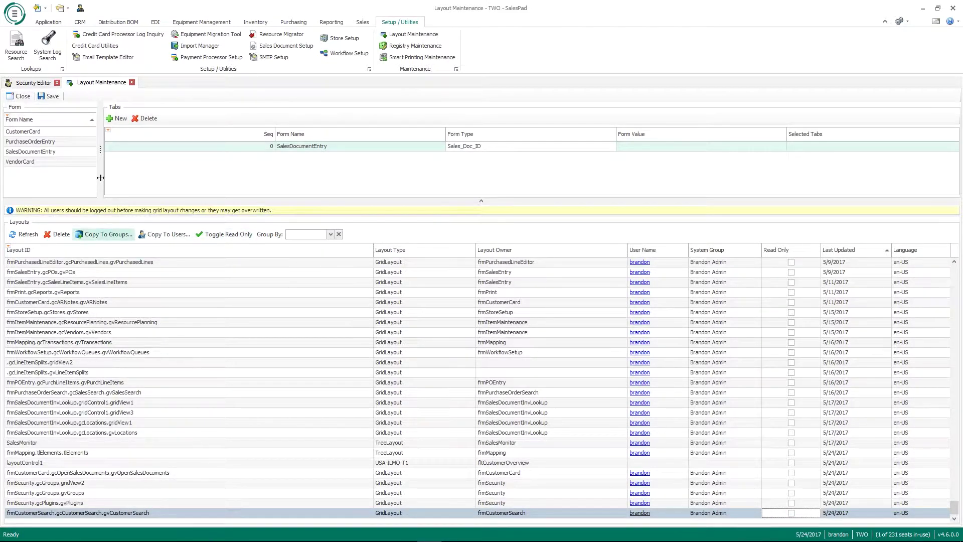
Step: Cancel the Copy To Groups list, reselect the Customer Search layout, and open Choose Users
{"action": "left_click", "coordinate": [96, 236]}
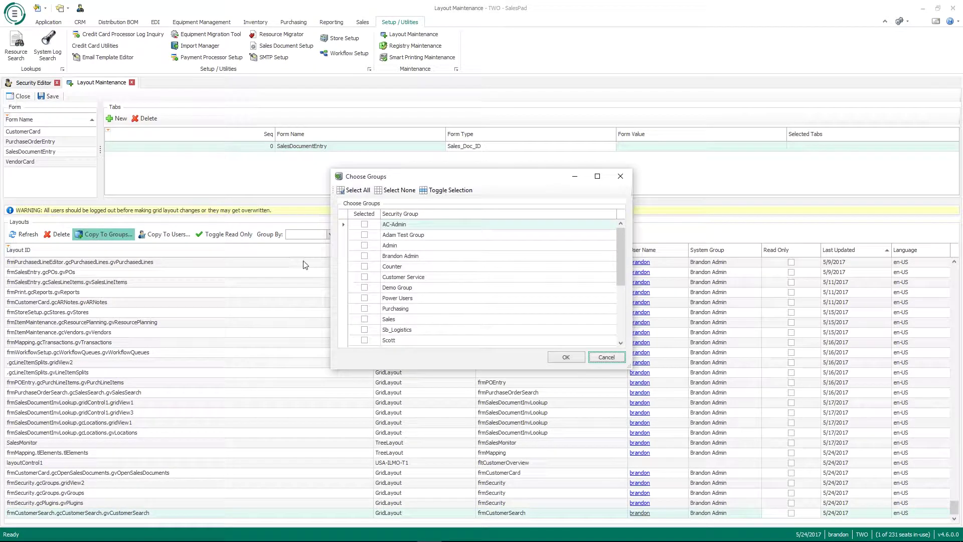
{"action": "scroll", "coordinate": [454, 267], "scroll_direction": "down", "scroll_amount": 4}
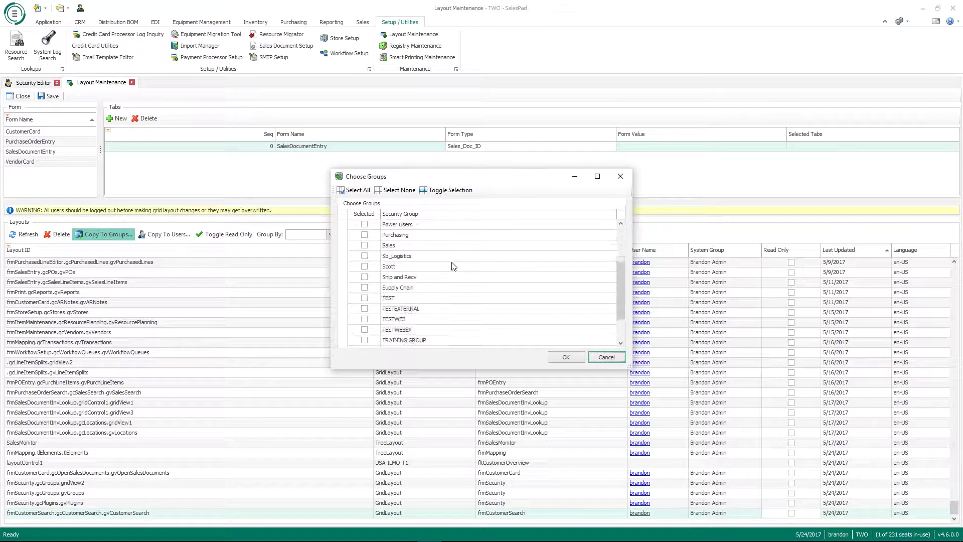
{"action": "scroll", "coordinate": [454, 267], "scroll_direction": "up", "scroll_amount": 4}
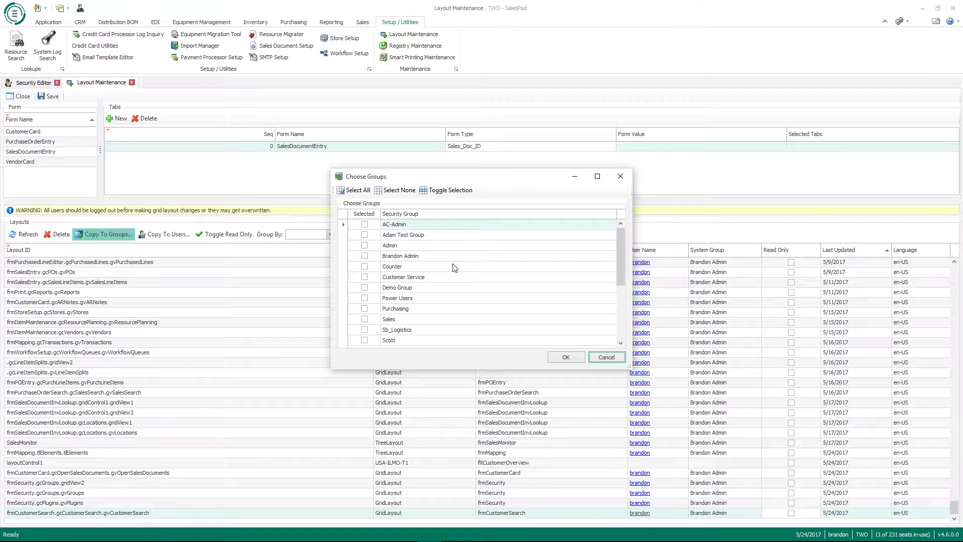
{"action": "left_click", "coordinate": [606, 356]}
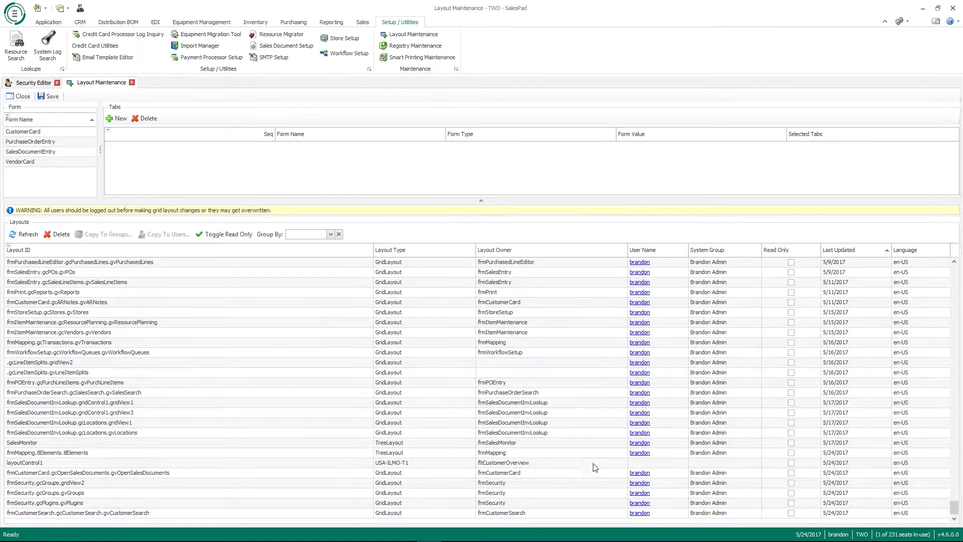
{"action": "left_click", "coordinate": [314, 514]}
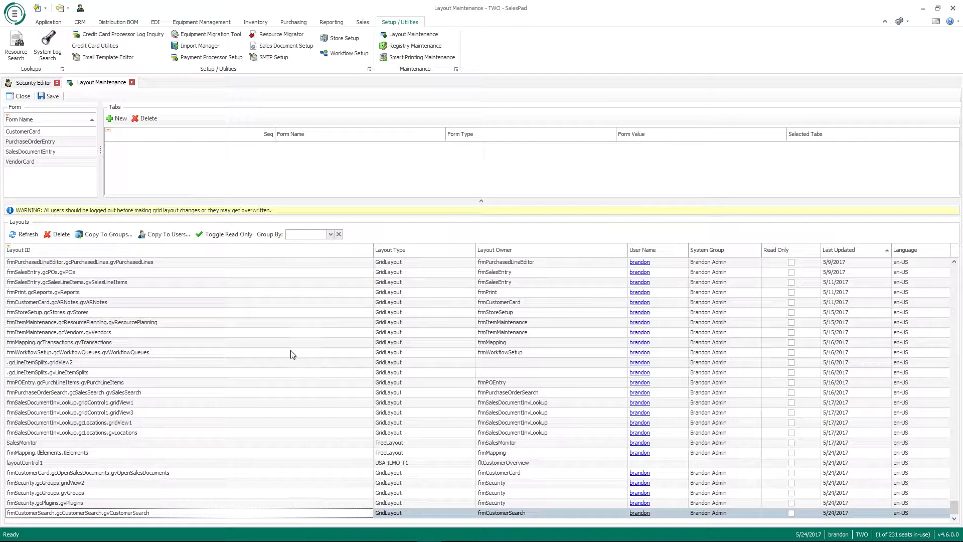
{"action": "left_click", "coordinate": [159, 236]}
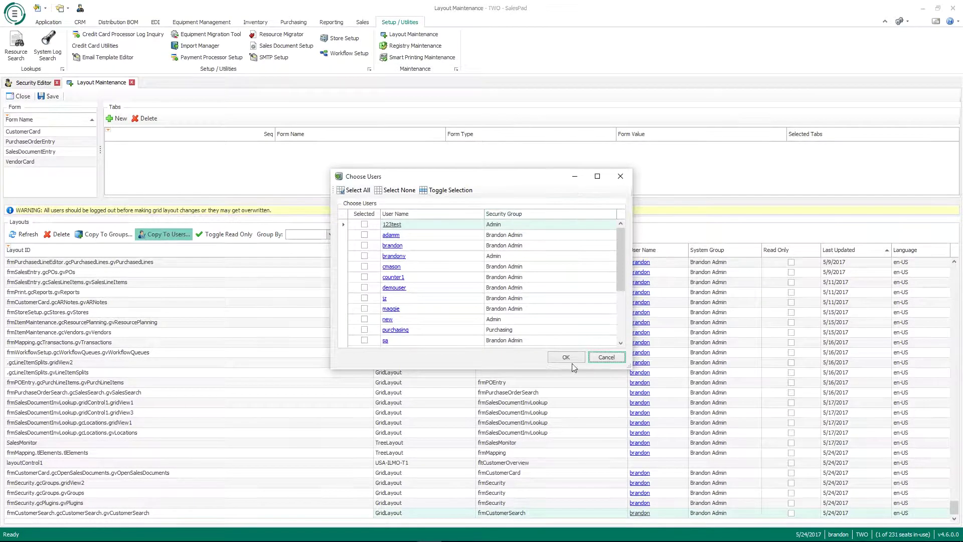
{"action": "left_click", "coordinate": [597, 360]}
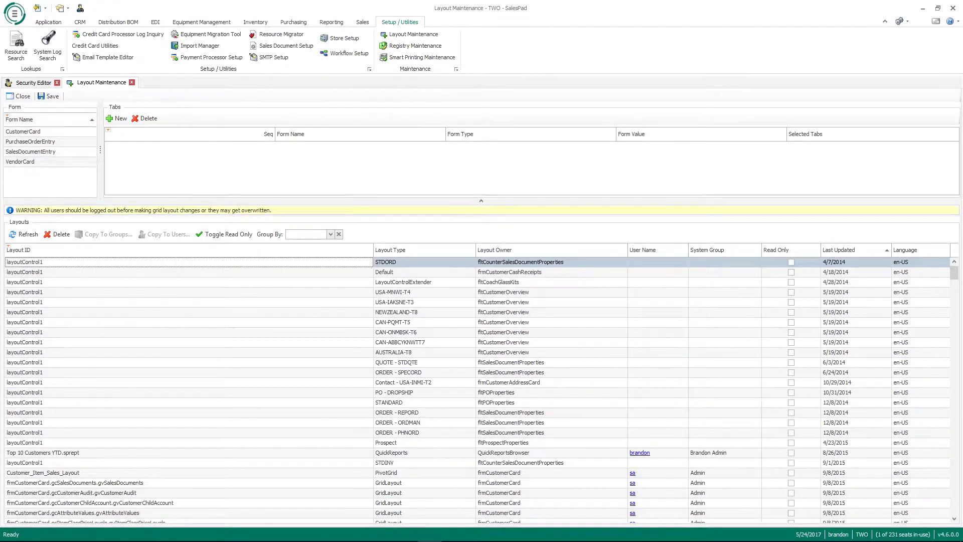
{"action": "left_click_drag", "start_coordinate": [954, 273], "coordinate": [954, 506]}
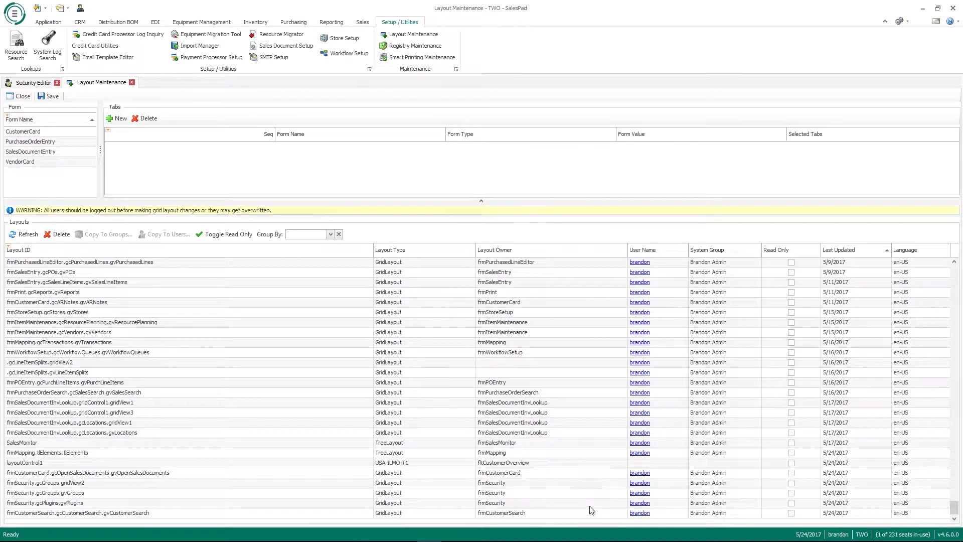
{"action": "left_click", "coordinate": [437, 515]}
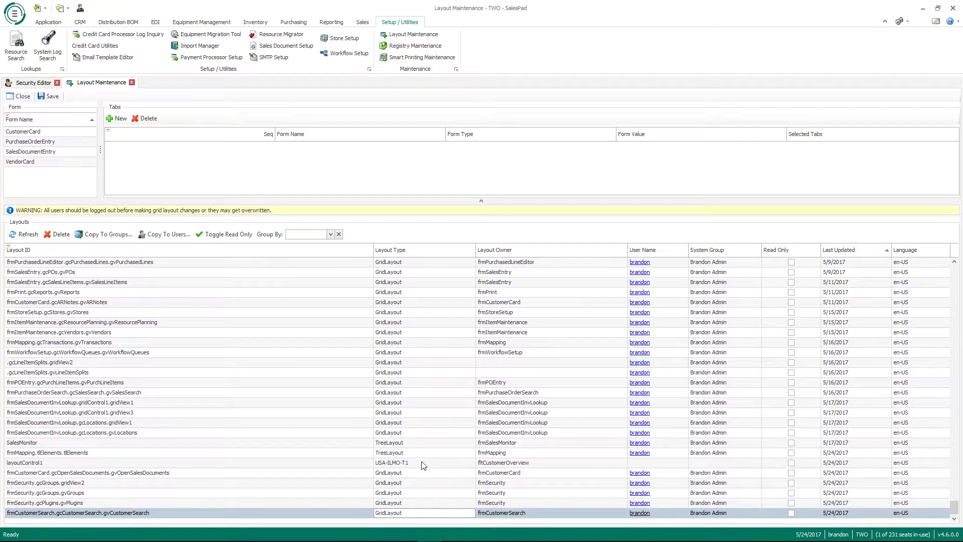
{"action": "left_click", "coordinate": [416, 443], "text": "shift"}
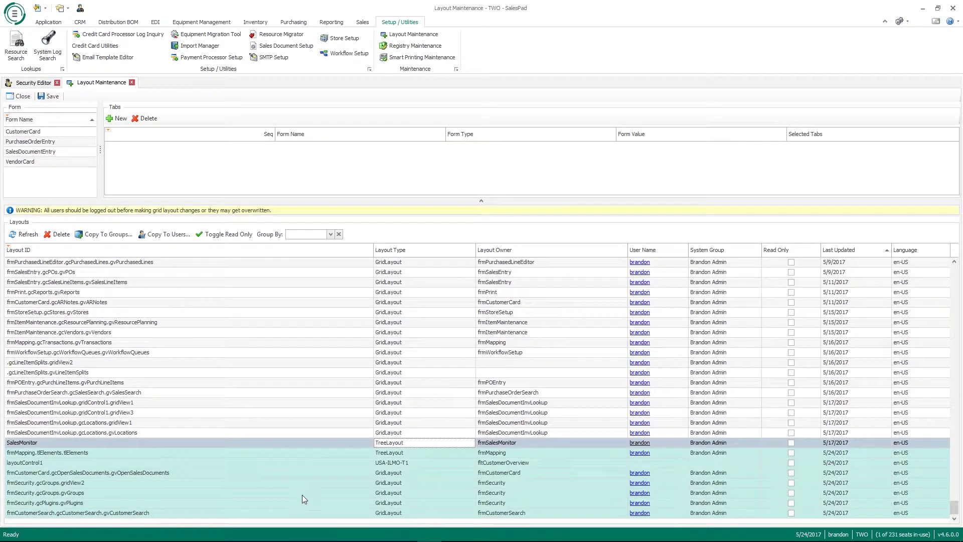
{"action": "left_click", "coordinate": [308, 383]}
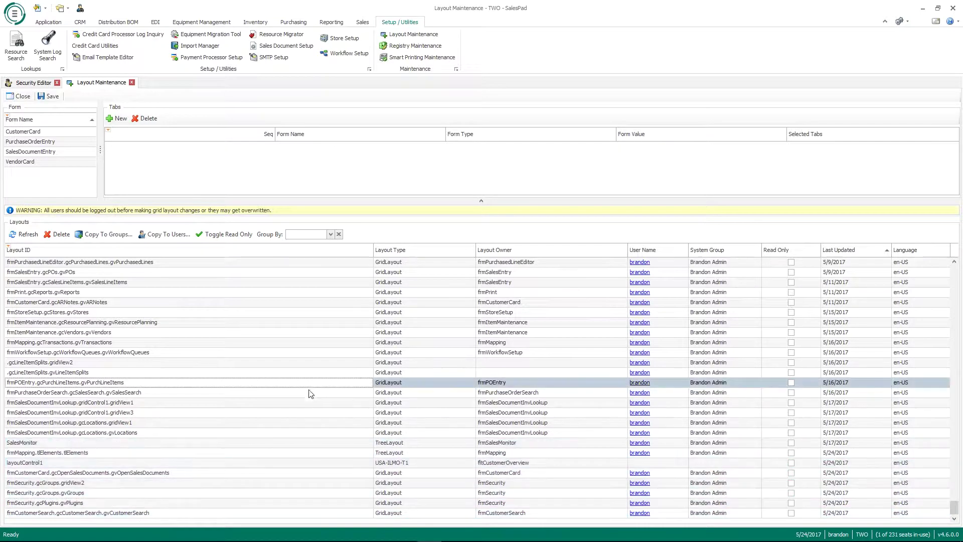
{"action": "left_click", "coordinate": [311, 503], "text": "ctrl"}
{"action": "left_click", "coordinate": [315, 513], "text": "ctrl"}
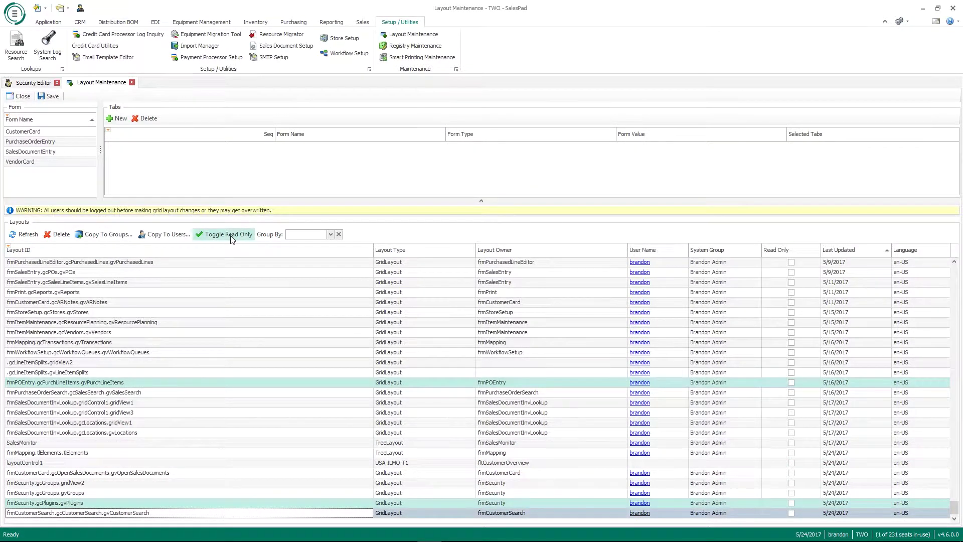
{"action": "left_click", "coordinate": [236, 503]}
{"action": "left_click", "coordinate": [229, 513]}
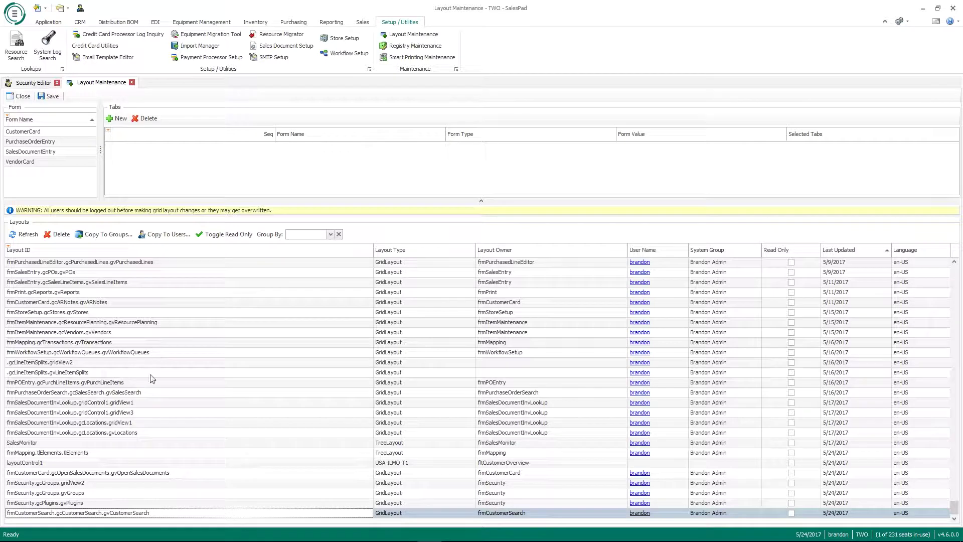
{"action": "left_click", "coordinate": [90, 234]}
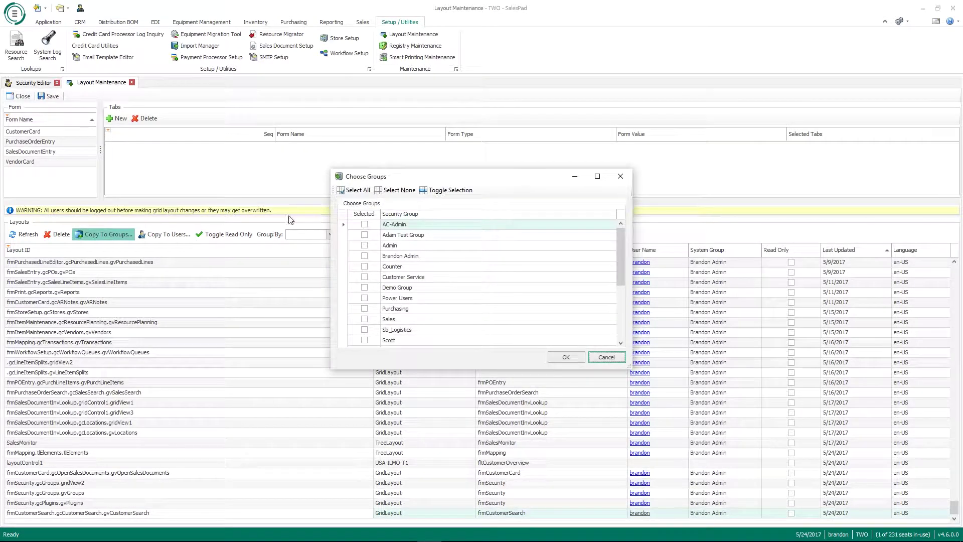
Step: Copy the Customer Search layout to all security groups and mark every copy read-only
{"action": "left_click", "coordinate": [358, 191]}
{"action": "left_click", "coordinate": [566, 357]}
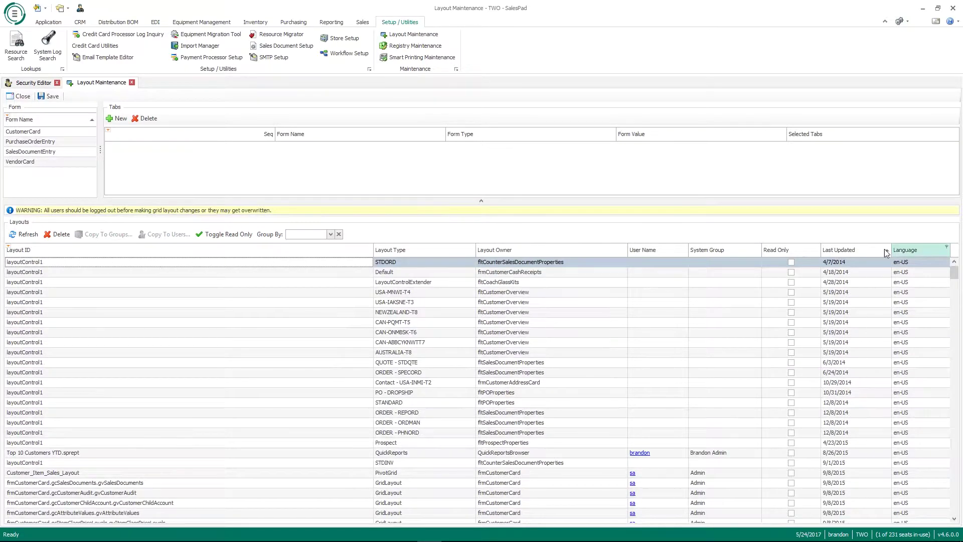
{"action": "left_click_drag", "start_coordinate": [954, 270], "coordinate": [955, 507]}
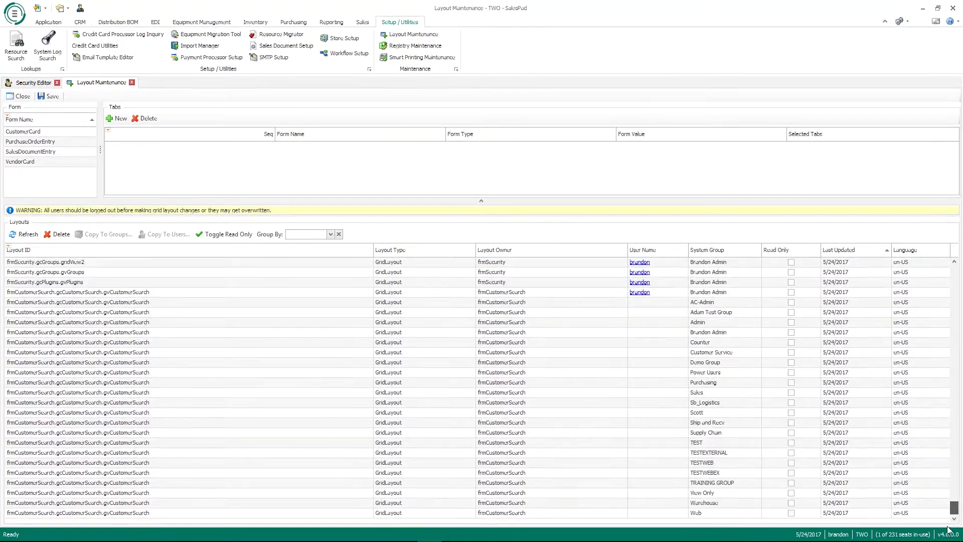
{"action": "left_click", "coordinate": [186, 293]}
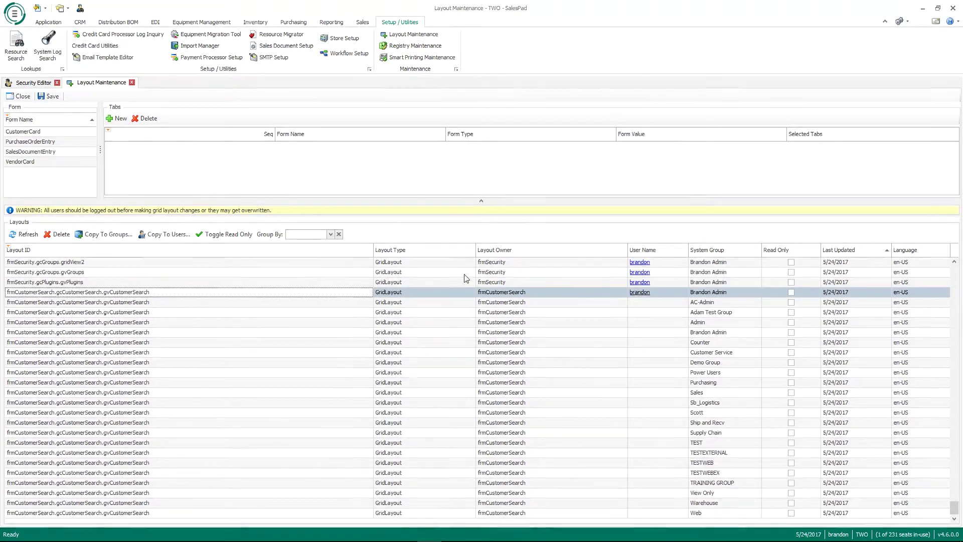
{"action": "left_click", "coordinate": [511, 513], "text": "shift"}
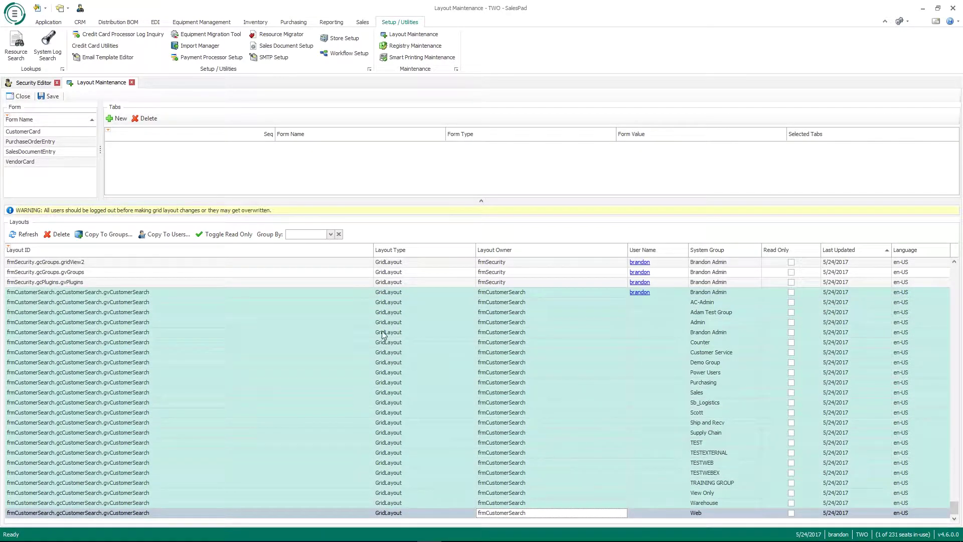
{"action": "left_click", "coordinate": [226, 234]}
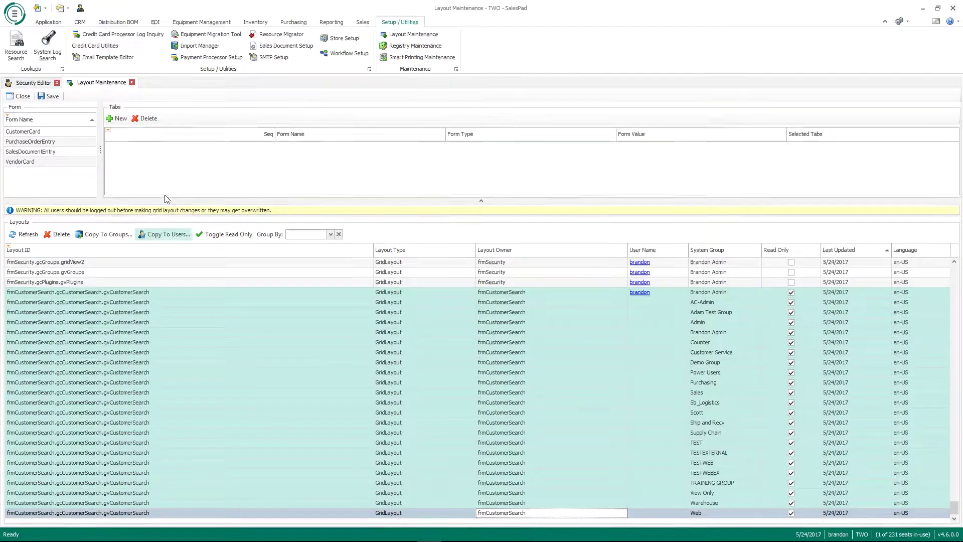
{"action": "left_click", "coordinate": [14, 13]}
Step: Log off and back in, then confirm the Customer Search grid's layout options are disabled
{"action": "left_click", "coordinate": [28, 35]}
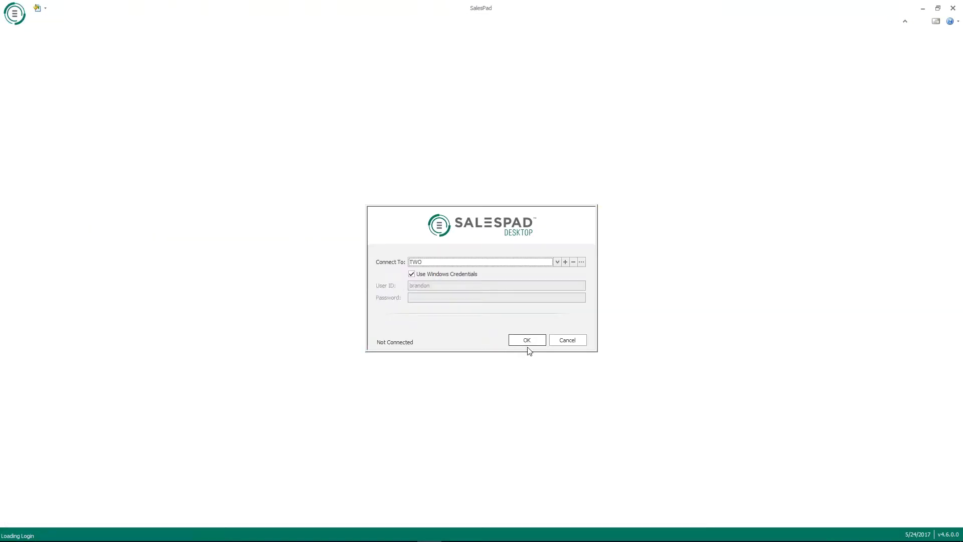
{"action": "left_click", "coordinate": [527, 341]}
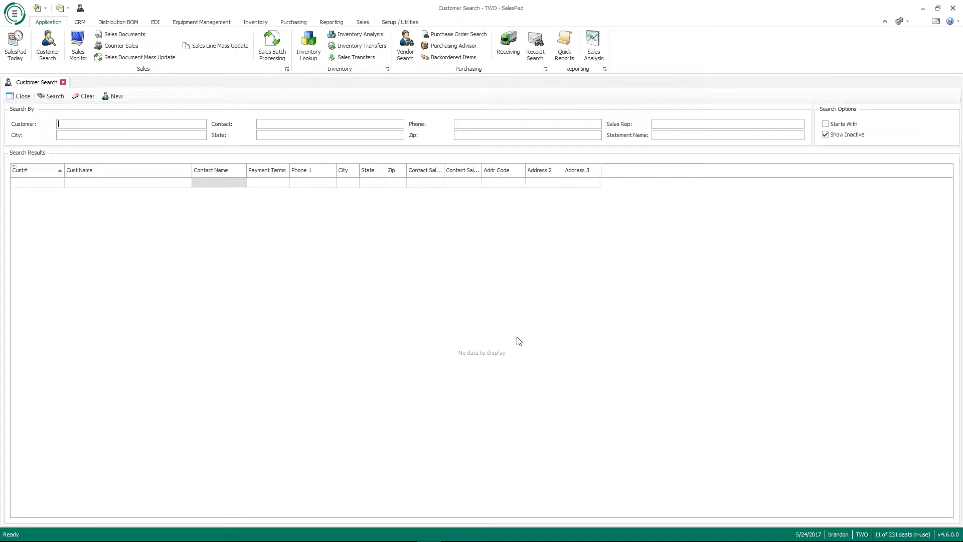
{"action": "right_click", "coordinate": [262, 172]}
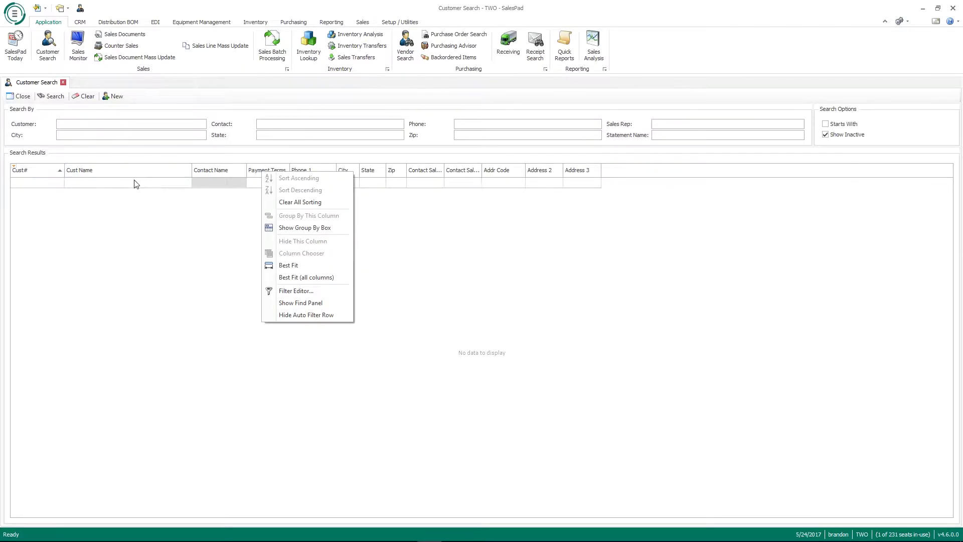
{"action": "left_click", "coordinate": [155, 228]}
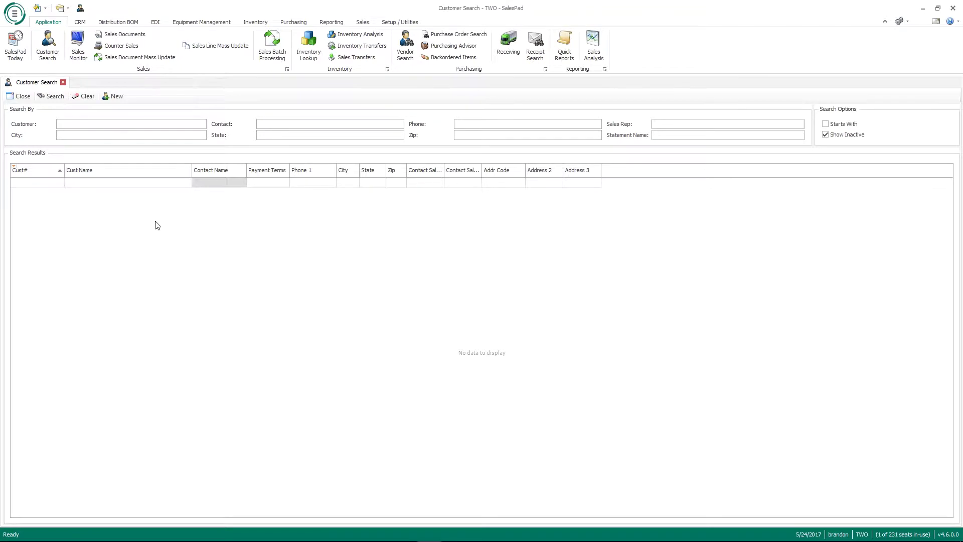
{"action": "right_click", "coordinate": [14, 173]}
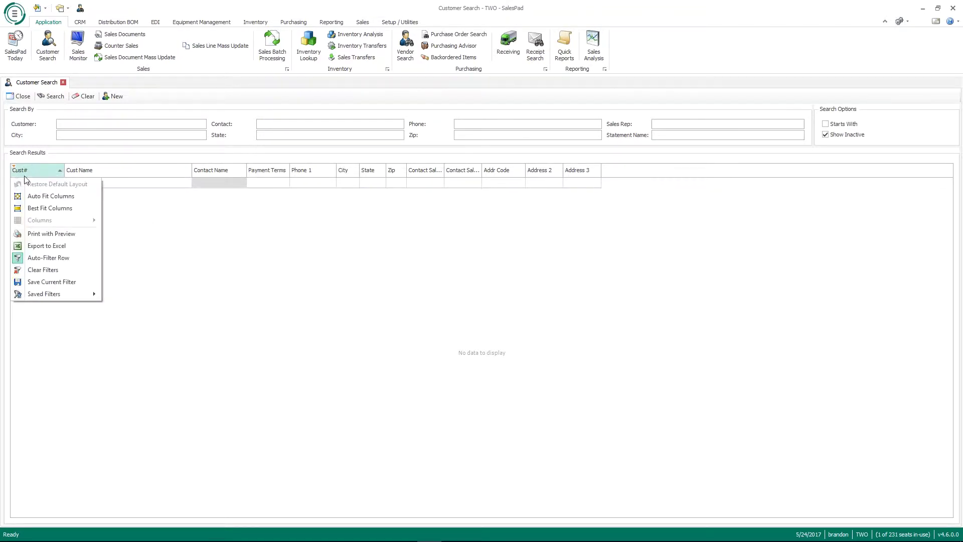
{"action": "left_click", "coordinate": [161, 245]}
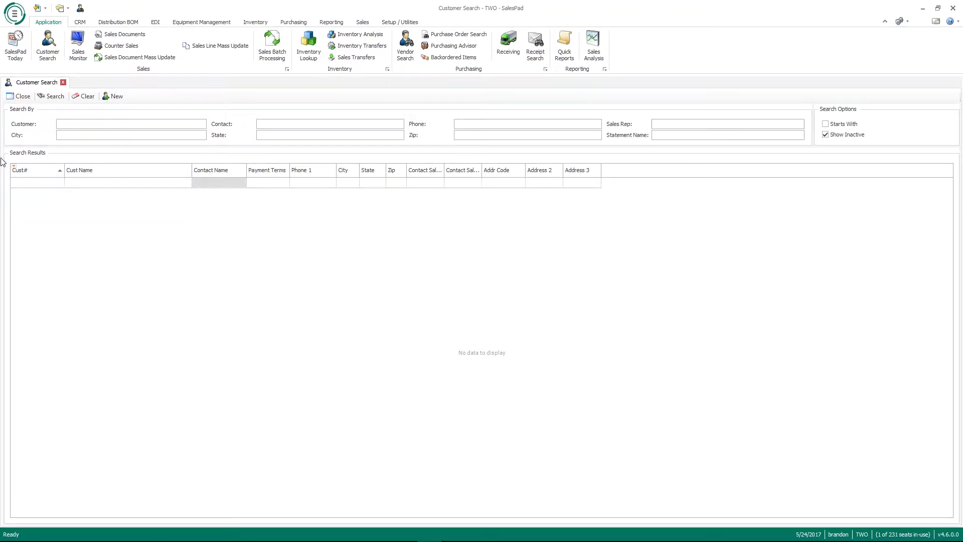
{"action": "right_click", "coordinate": [14, 170]}
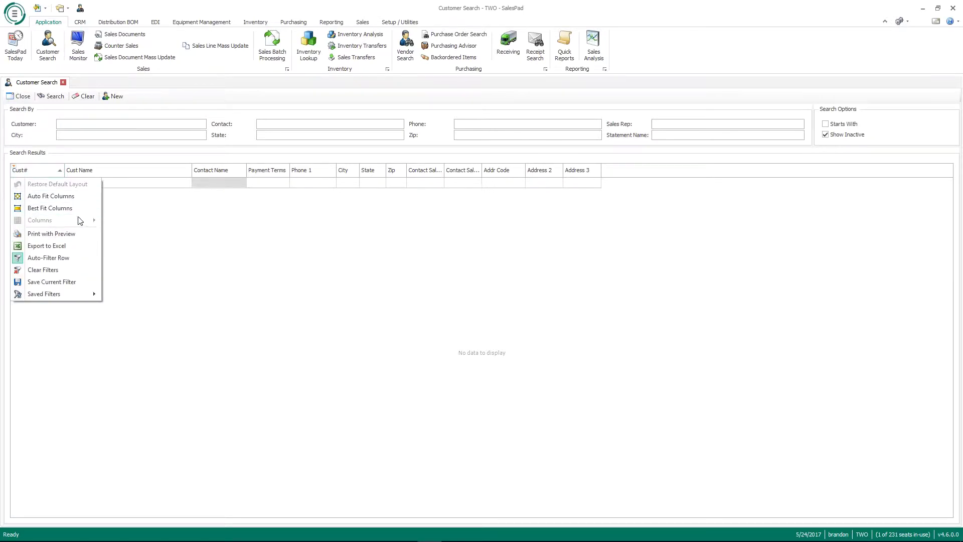
{"action": "left_click", "coordinate": [366, 278]}
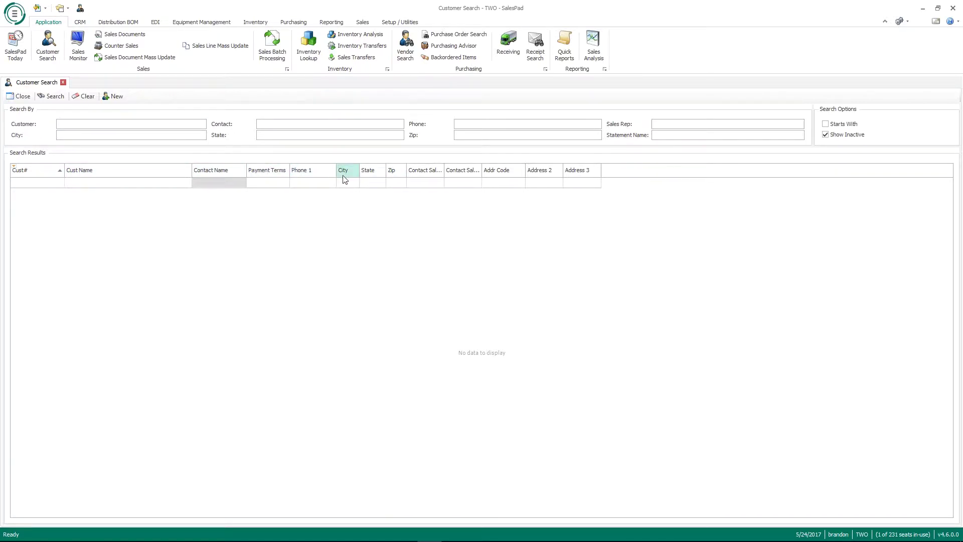
{"action": "left_click", "coordinate": [399, 23]}
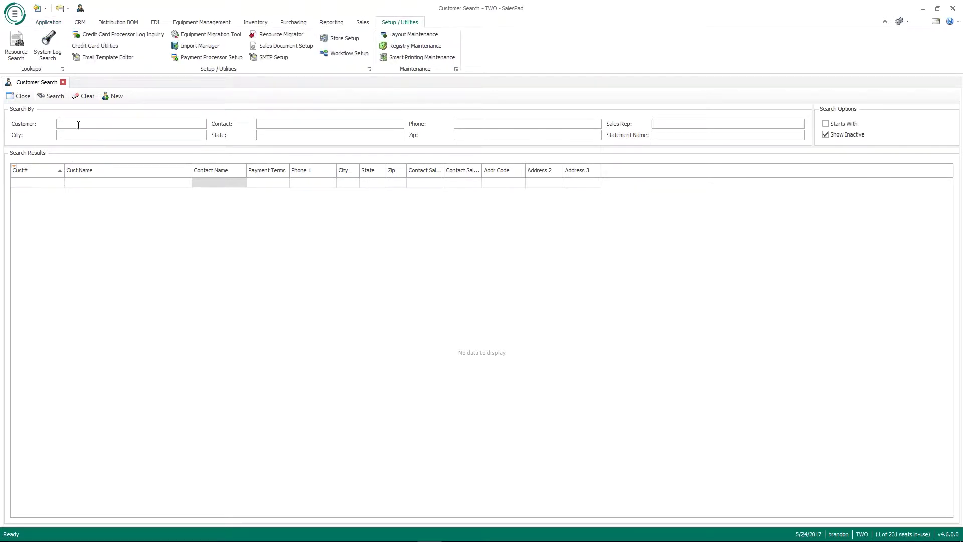
Step: Run the customer search, open Alton Manufacturing's record, and enlarge the upper panels to show more fields
{"action": "key", "text": "Return"}
{"action": "key", "text": "Return"}
{"action": "left_click", "coordinate": [39, 435]}
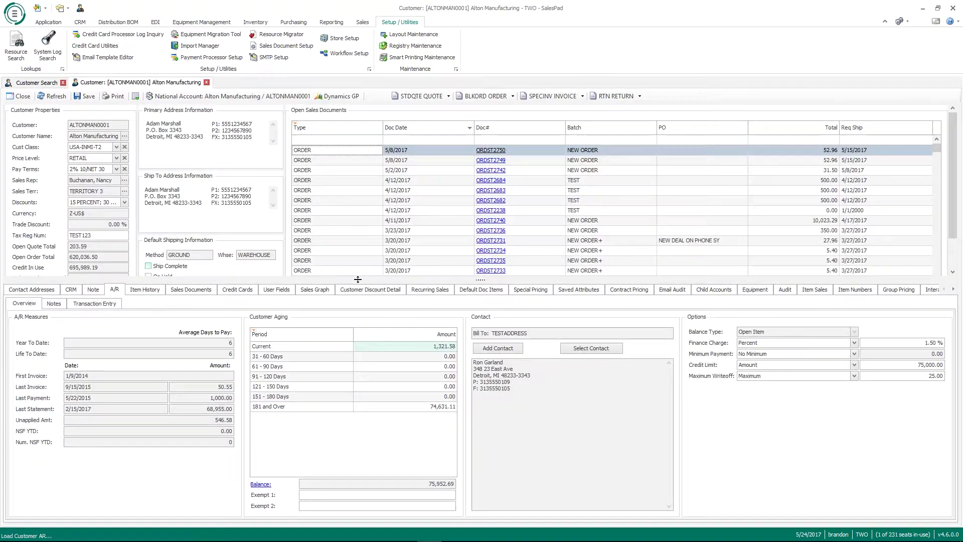
{"action": "left_click_drag", "start_coordinate": [358, 279], "coordinate": [357, 317]}
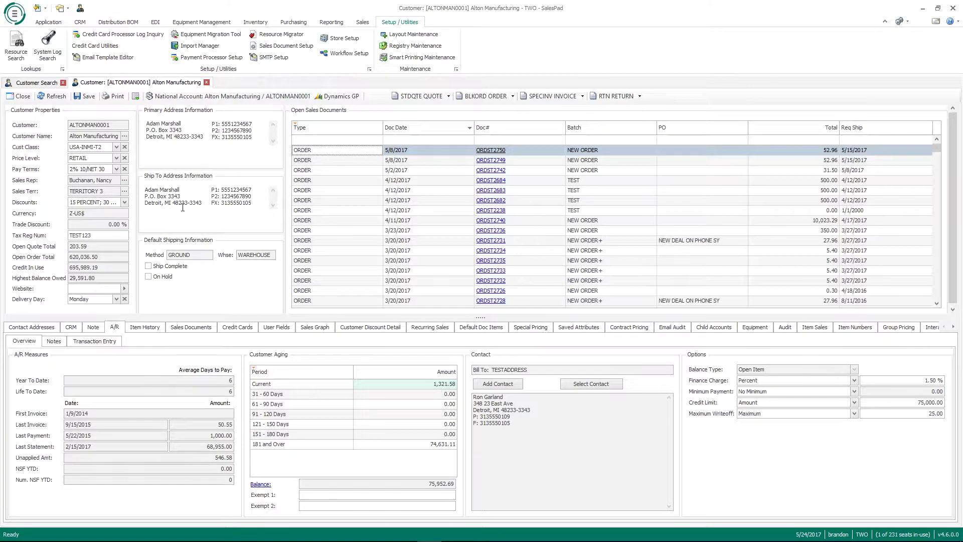
Step: Customize the customer header layout, moving Tax Reg Num to Hidden Items
{"action": "right_click", "coordinate": [47, 237]}
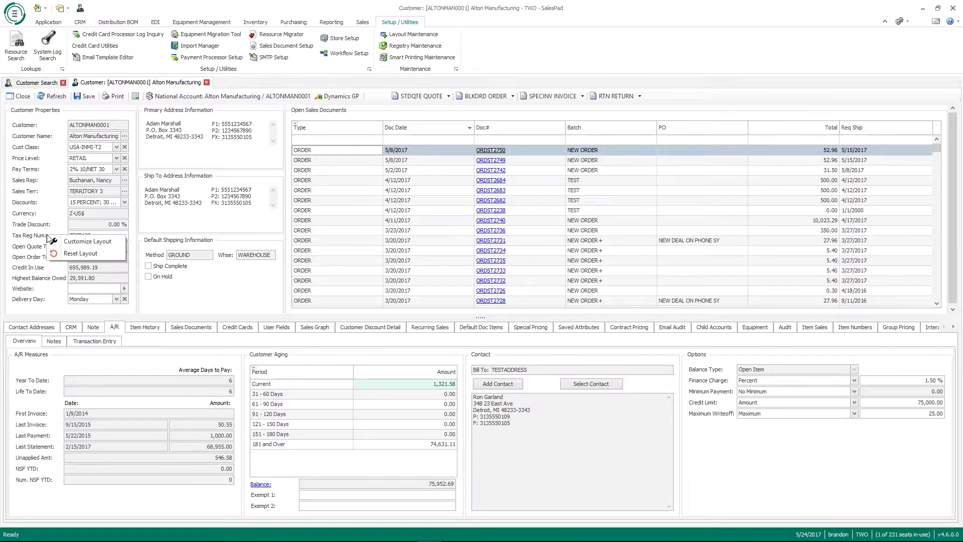
{"action": "left_click", "coordinate": [90, 243]}
{"action": "left_click_drag", "start_coordinate": [106, 119], "coordinate": [382, 110]}
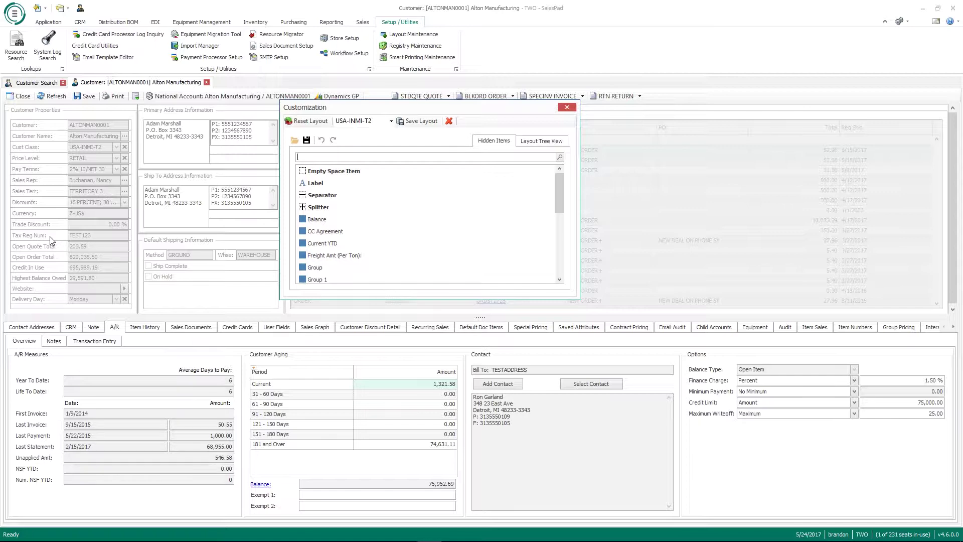
{"action": "left_click_drag", "start_coordinate": [49, 236], "coordinate": [380, 232]}
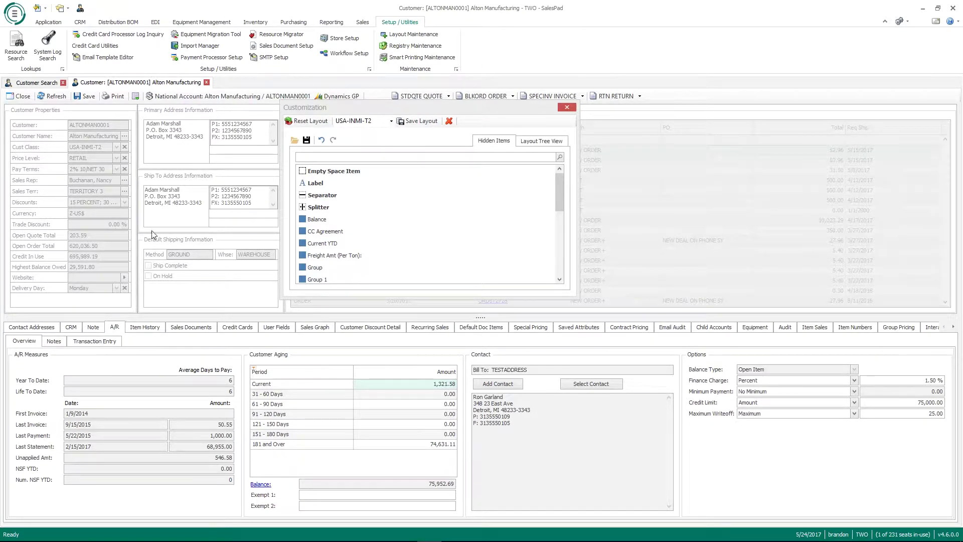
Step: Save the customized header layout for the USA-INMI-T2 customer class and confirm
{"action": "left_click", "coordinate": [391, 122]}
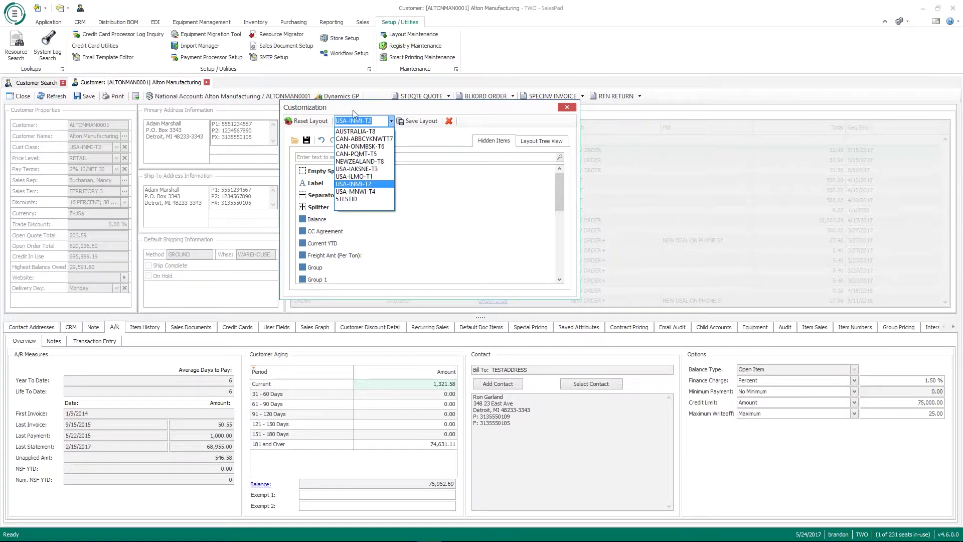
{"action": "left_click", "coordinate": [418, 116]}
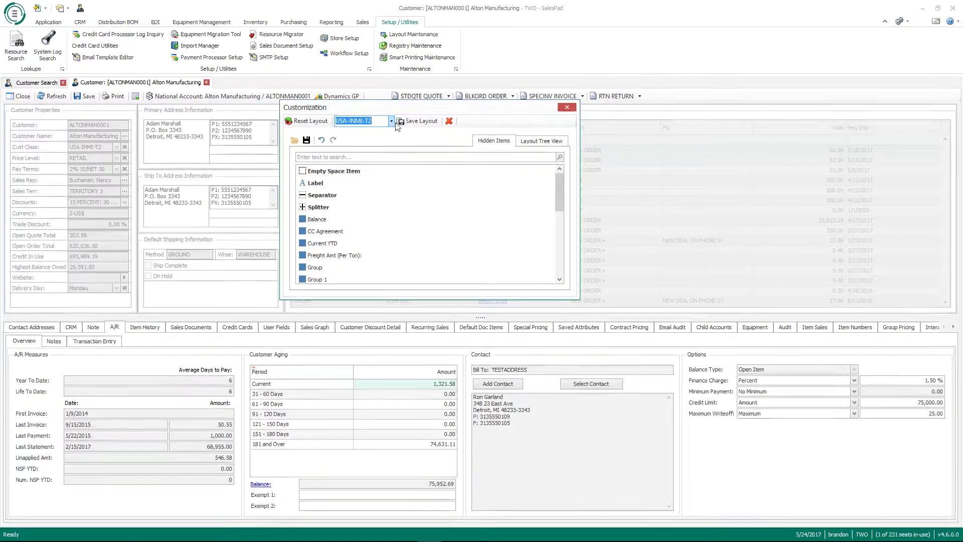
{"action": "left_click", "coordinate": [420, 121]}
{"action": "left_click", "coordinate": [514, 310]}
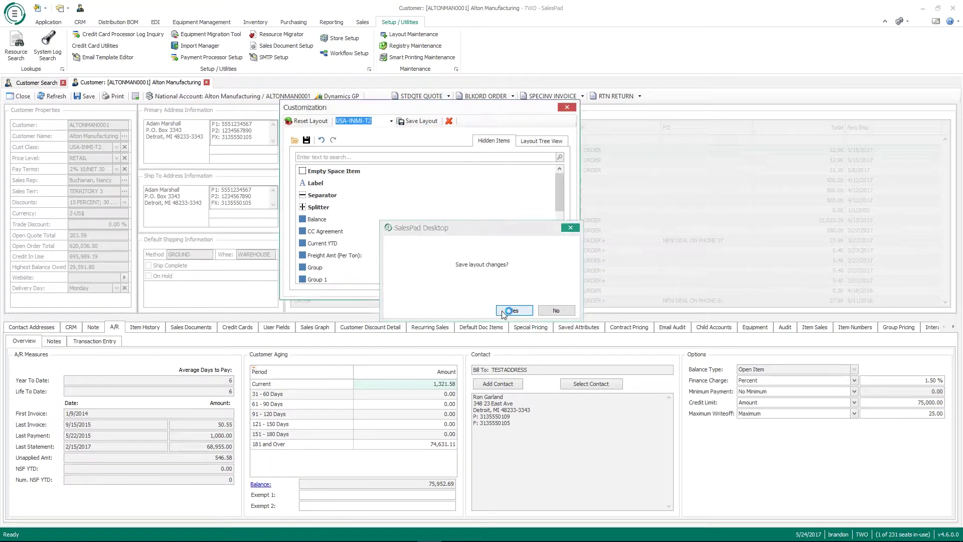
{"action": "left_click", "coordinate": [391, 121]}
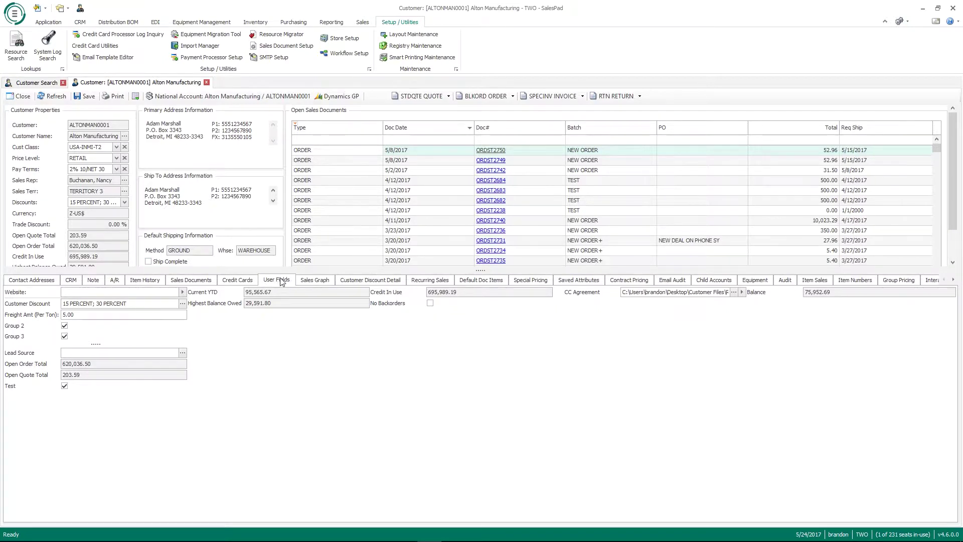
{"action": "right_click", "coordinate": [366, 346]}
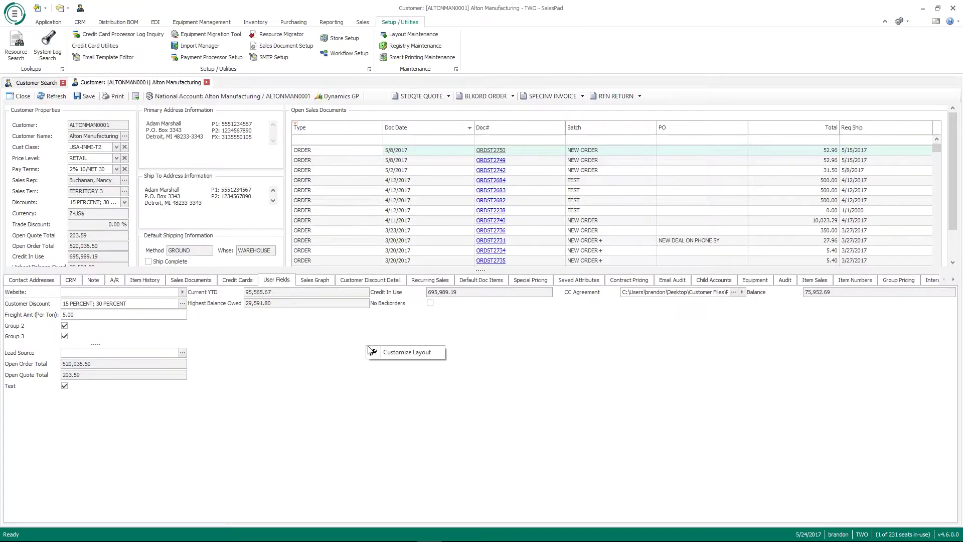
{"action": "left_click", "coordinate": [399, 353]}
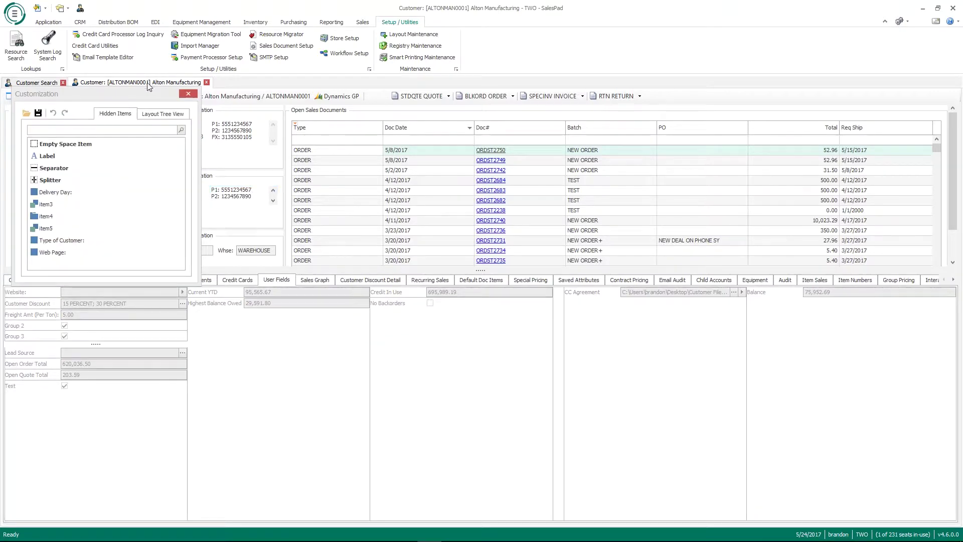
{"action": "left_click_drag", "start_coordinate": [133, 97], "coordinate": [263, 61]}
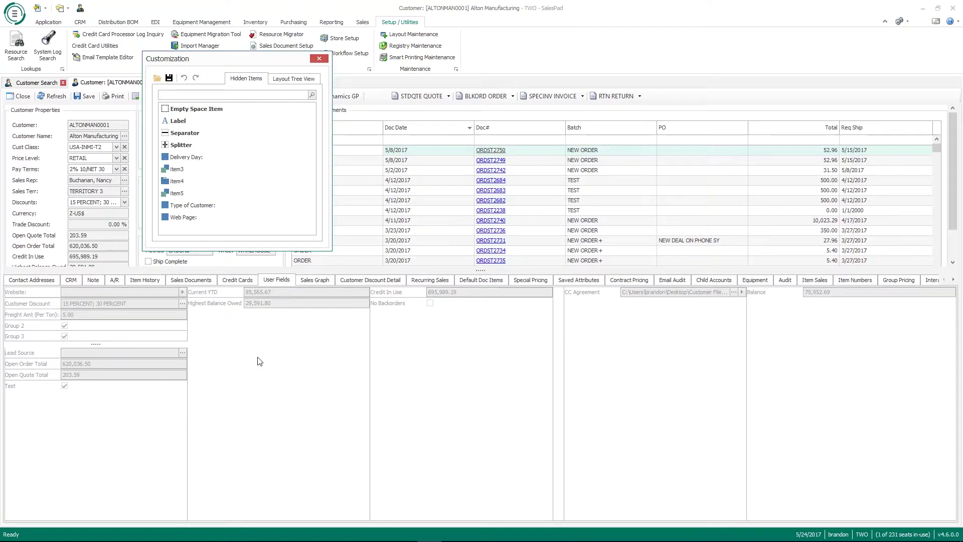
{"action": "left_click", "coordinate": [319, 58]}
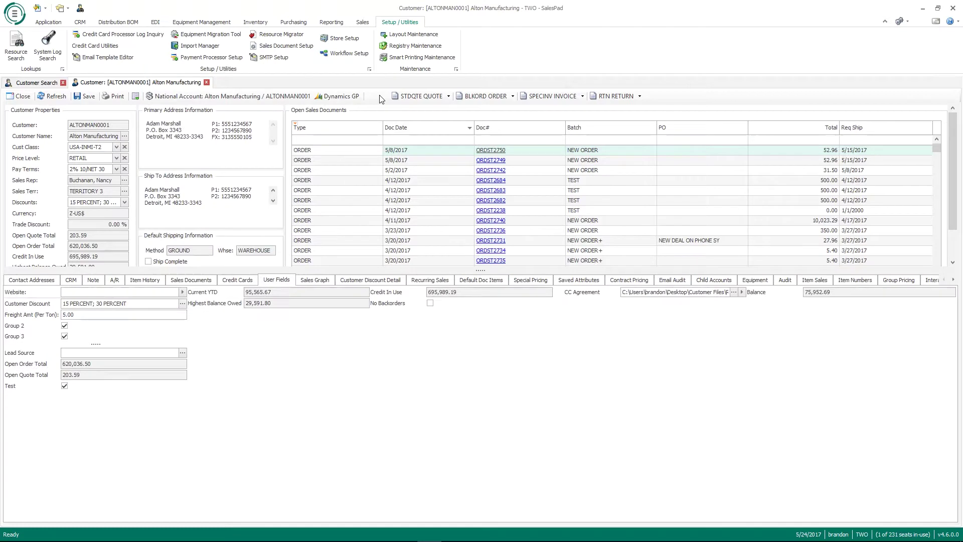
Step: Create a new STDORD sales order for Alton Manufacturing and enlarge its header area
{"action": "left_click", "coordinate": [512, 96]}
{"action": "left_click", "coordinate": [494, 186]}
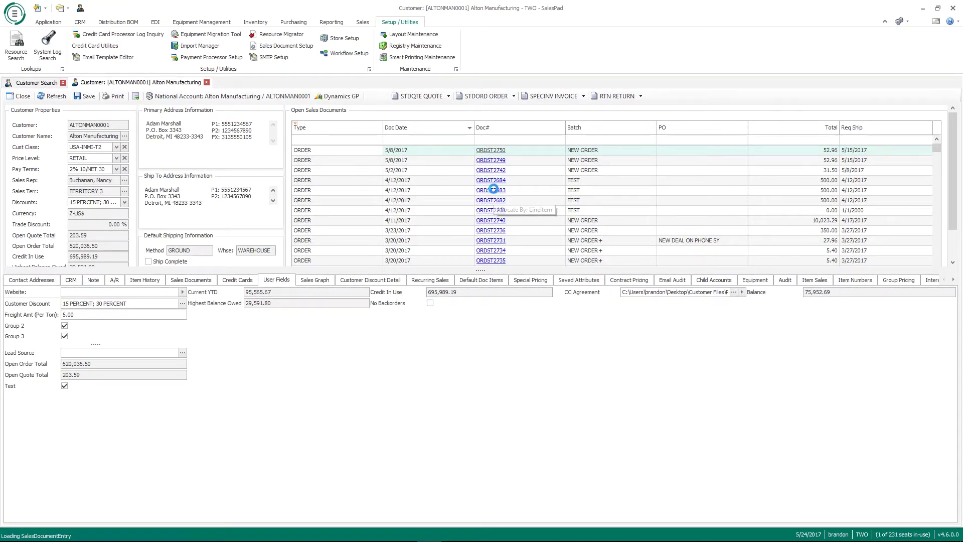
{"action": "left_click_drag", "start_coordinate": [456, 202], "coordinate": [453, 260]}
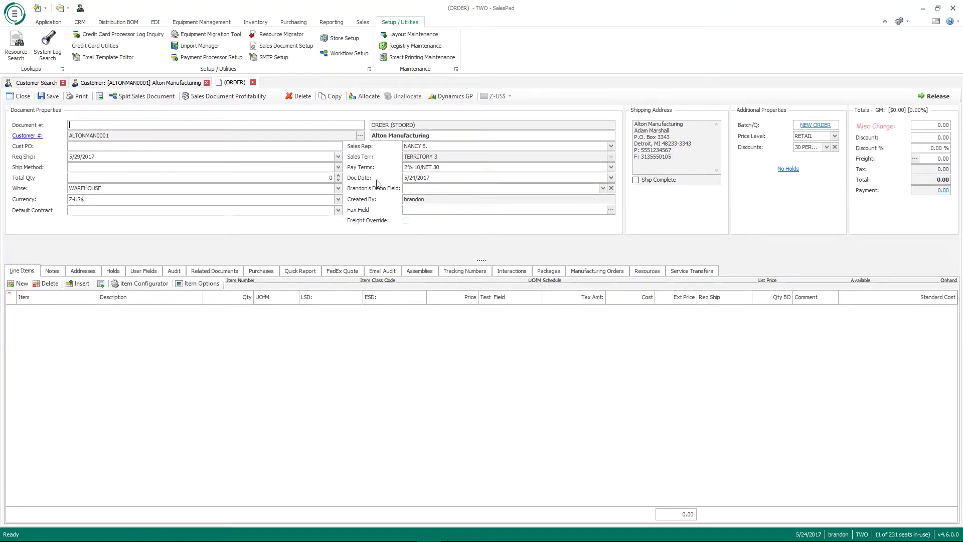
Step: Open the order header's Customize Layout window and list the editable document types
{"action": "right_click", "coordinate": [387, 185]}
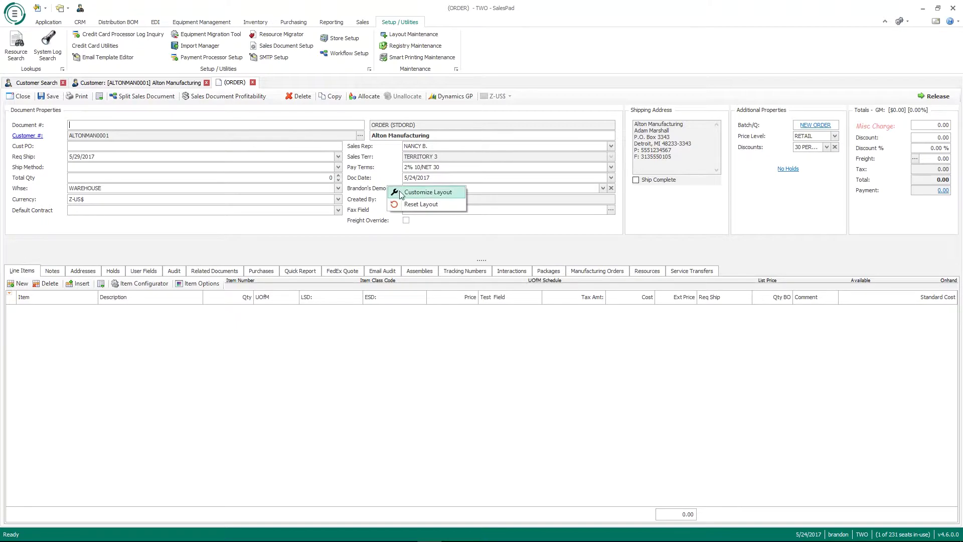
{"action": "left_click", "coordinate": [400, 193]}
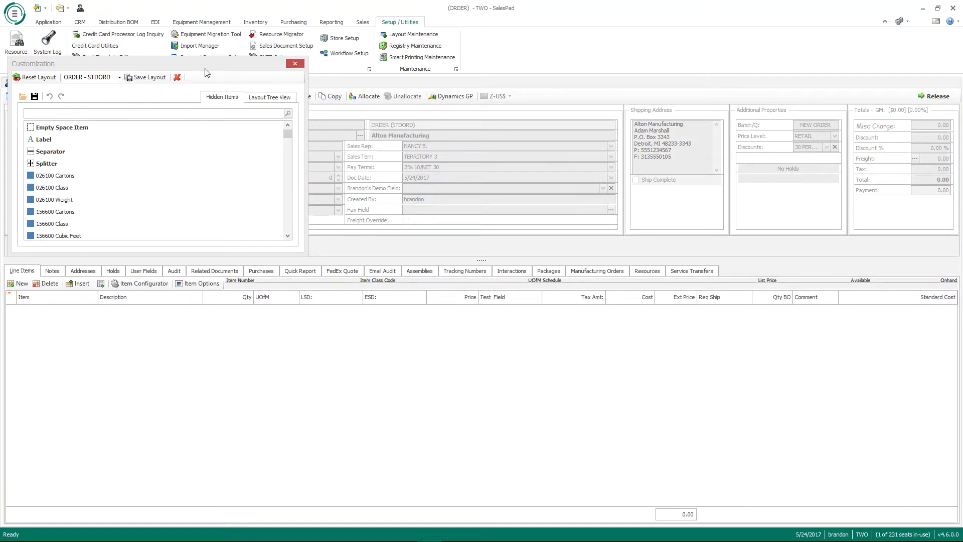
{"action": "left_click_drag", "start_coordinate": [508, 71], "coordinate": [653, 127]}
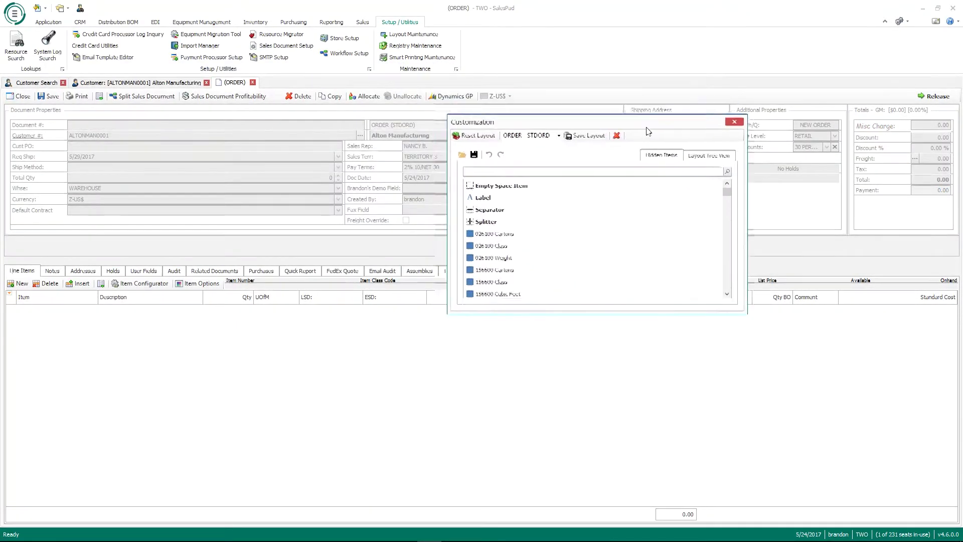
{"action": "left_click", "coordinate": [565, 137]}
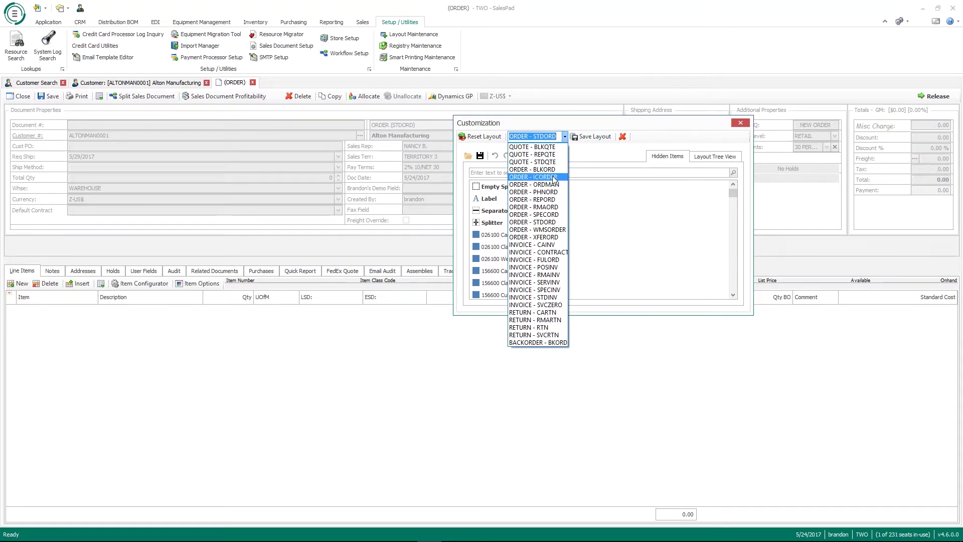